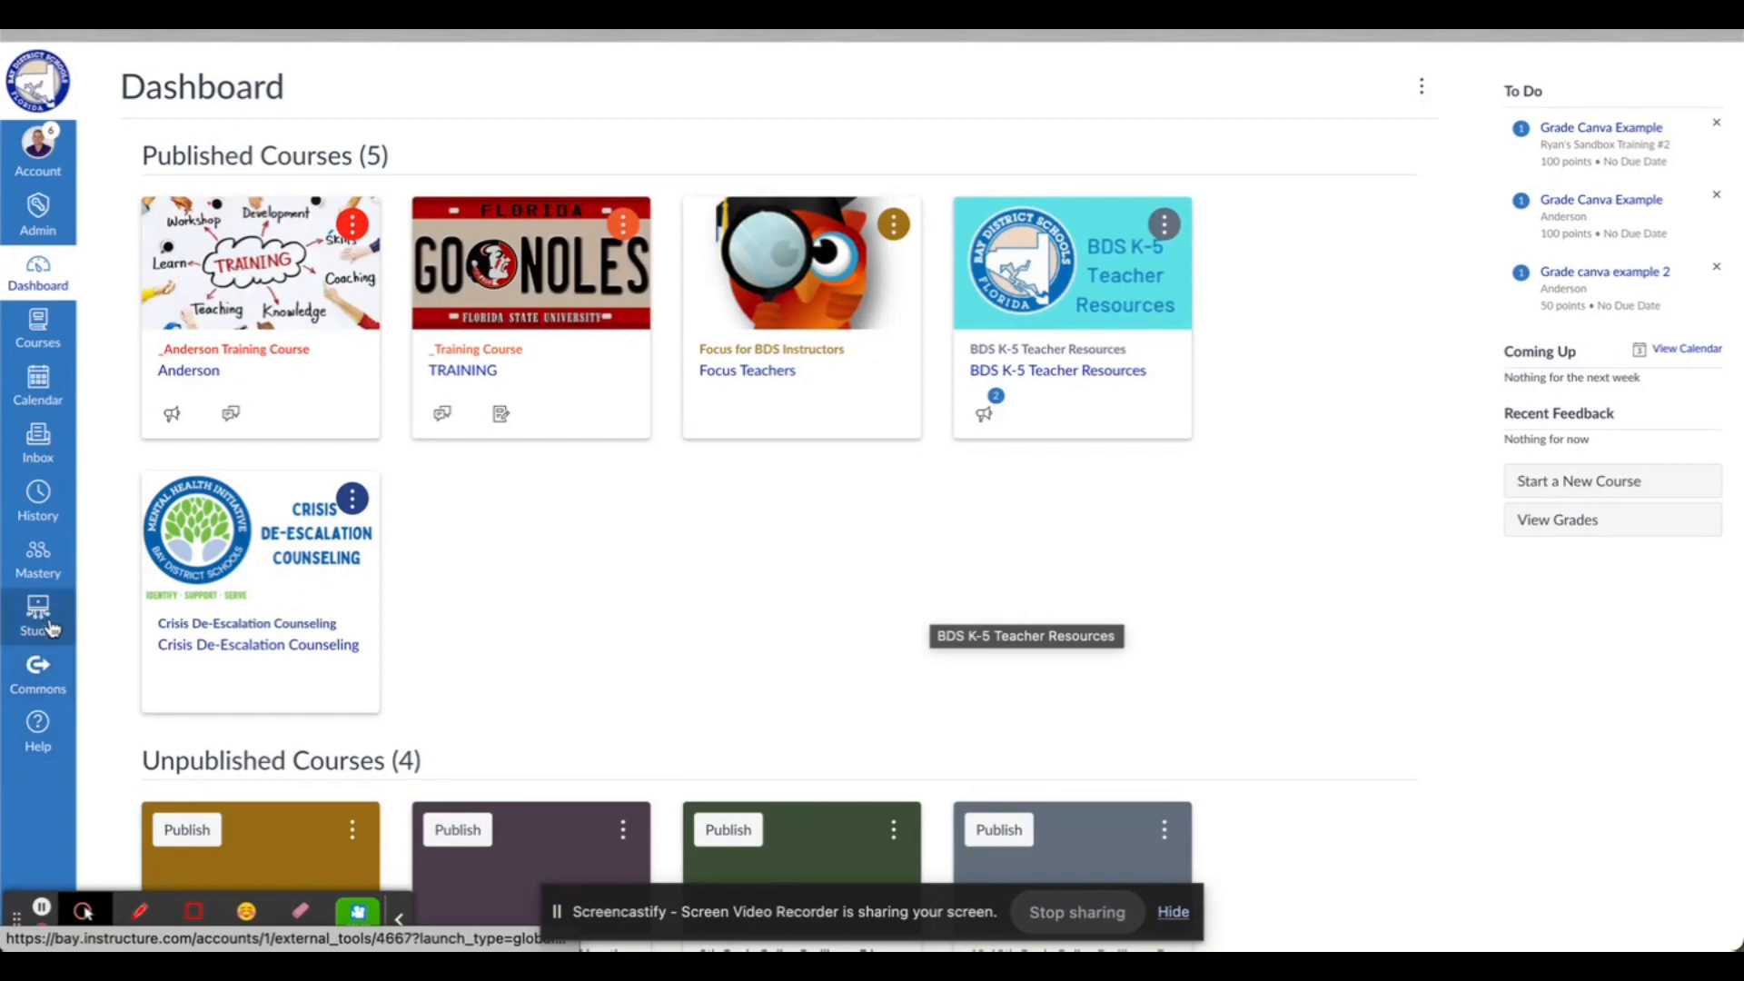
Open the Studio library and create a new collection named Unit 2
{"action": "left_click", "coordinate": [41, 622]}
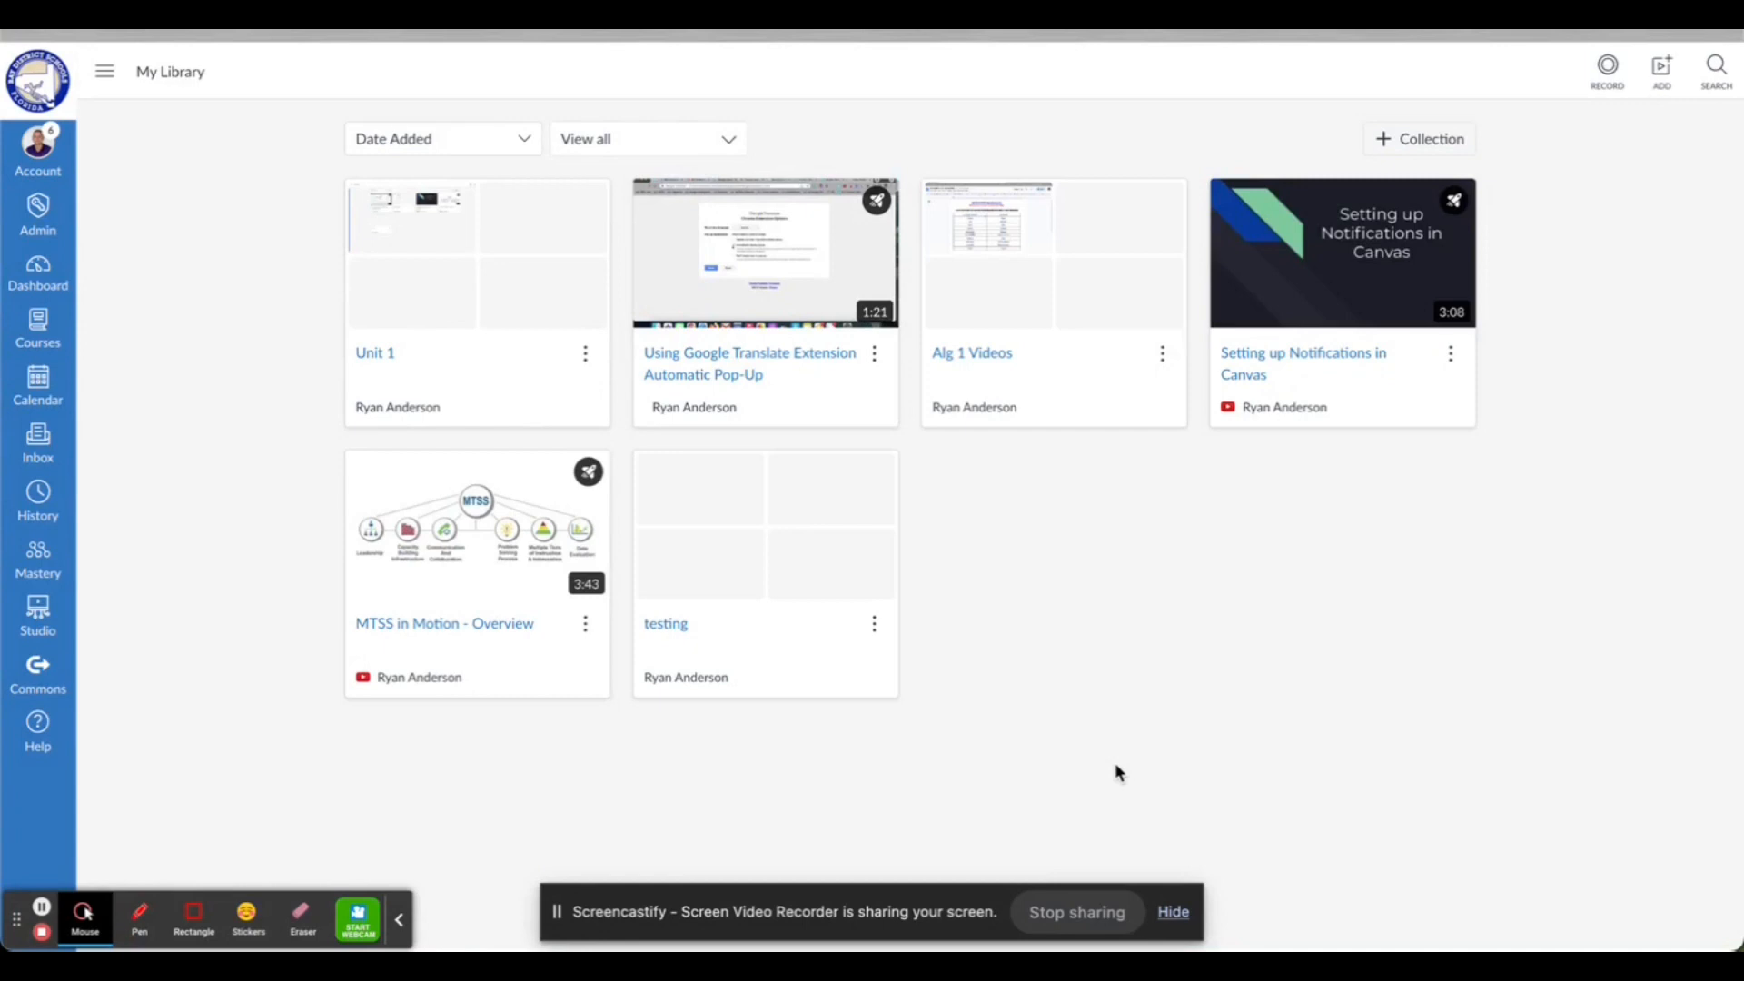
{"action": "left_click", "coordinate": [1410, 145]}
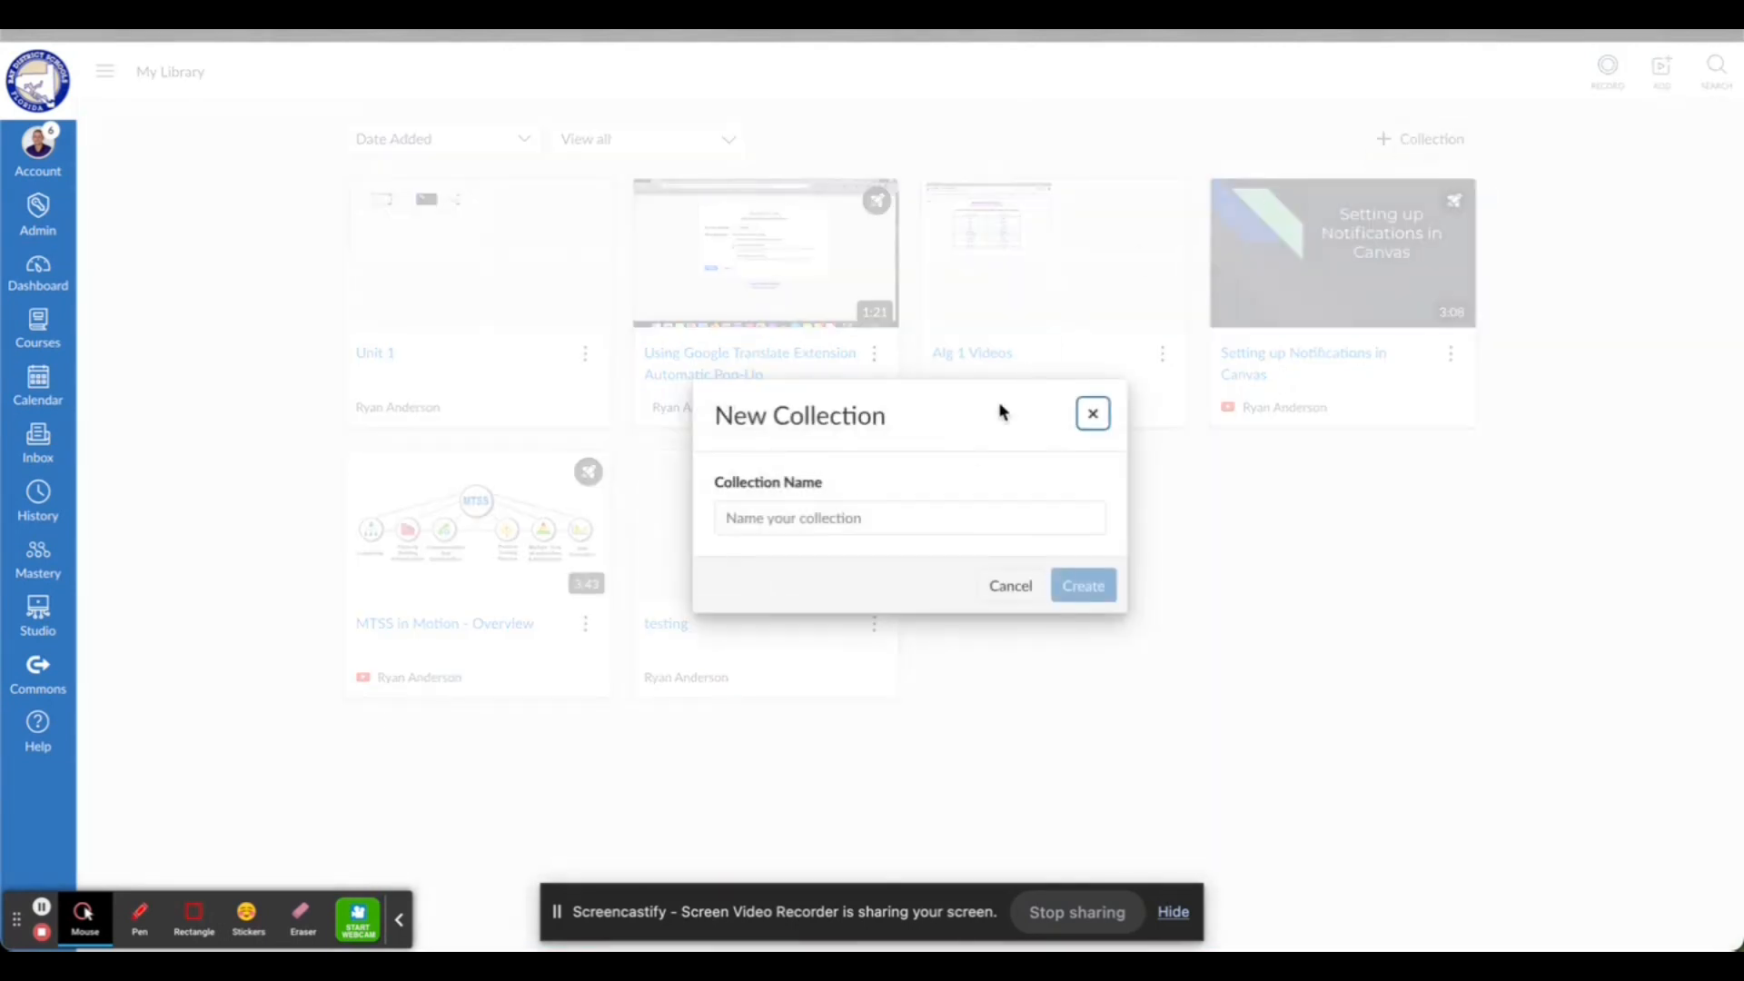
{"action": "left_click", "coordinate": [920, 514]}
{"action": "type", "text": "U"}
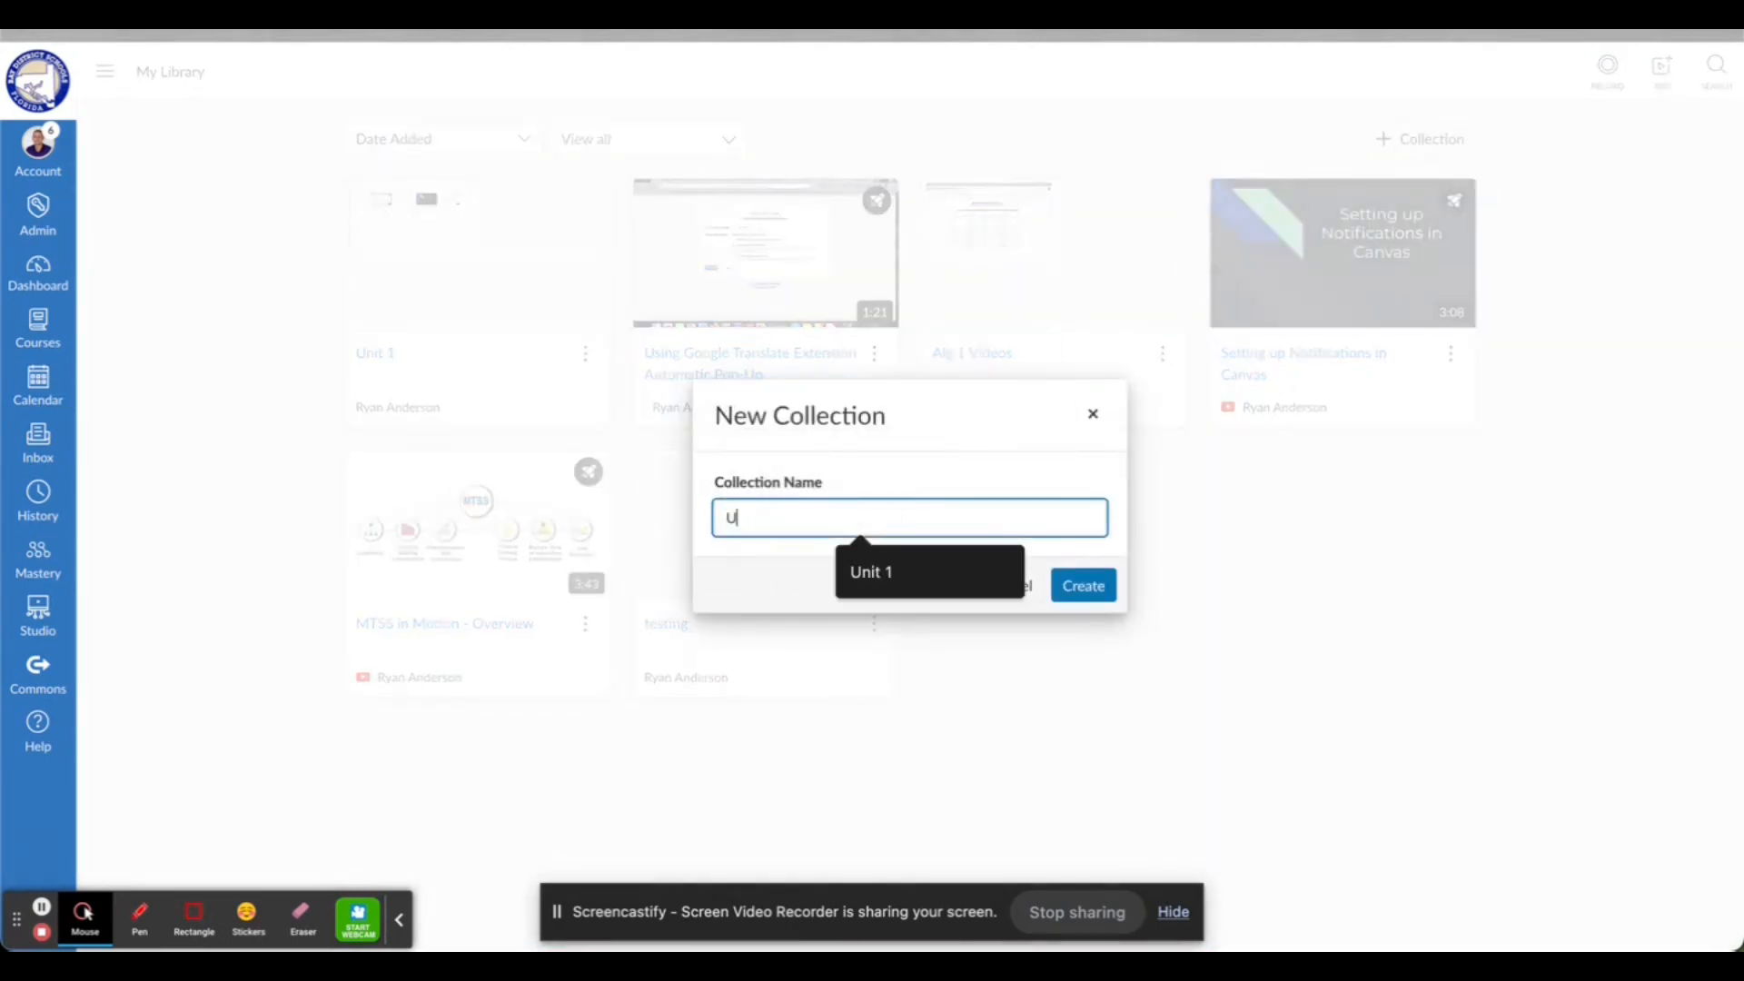
{"action": "type", "text": "nit 2"}
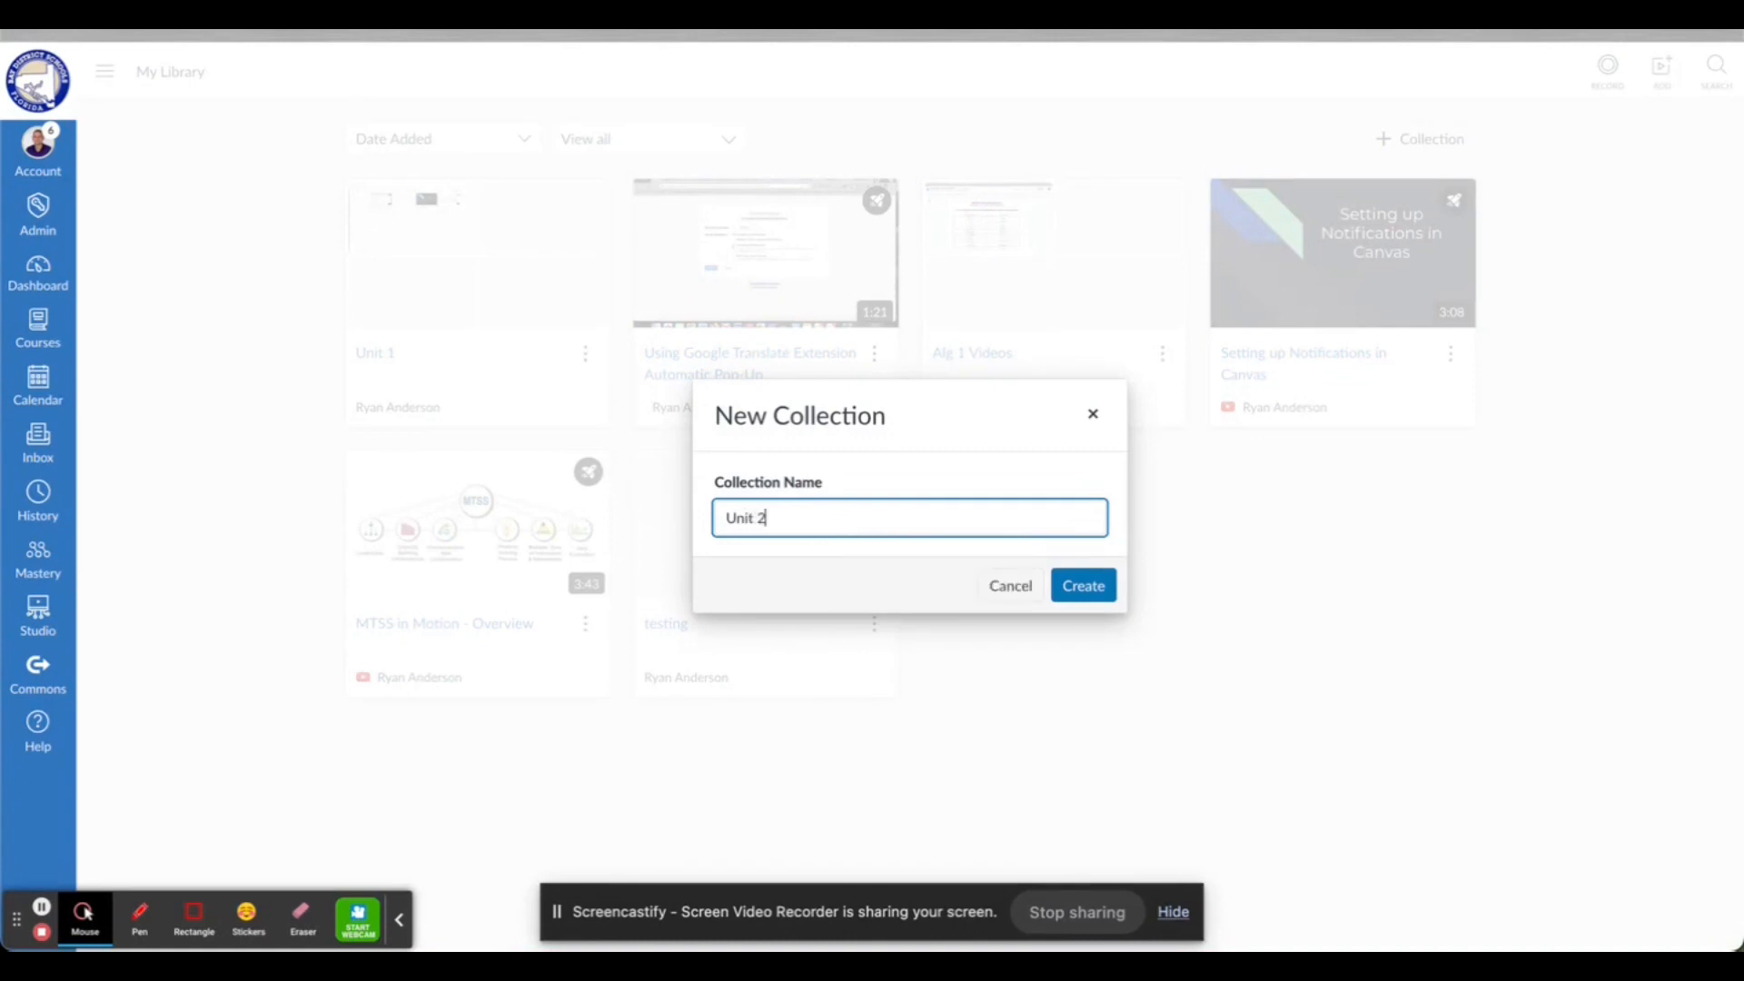
{"action": "left_click", "coordinate": [1087, 591]}
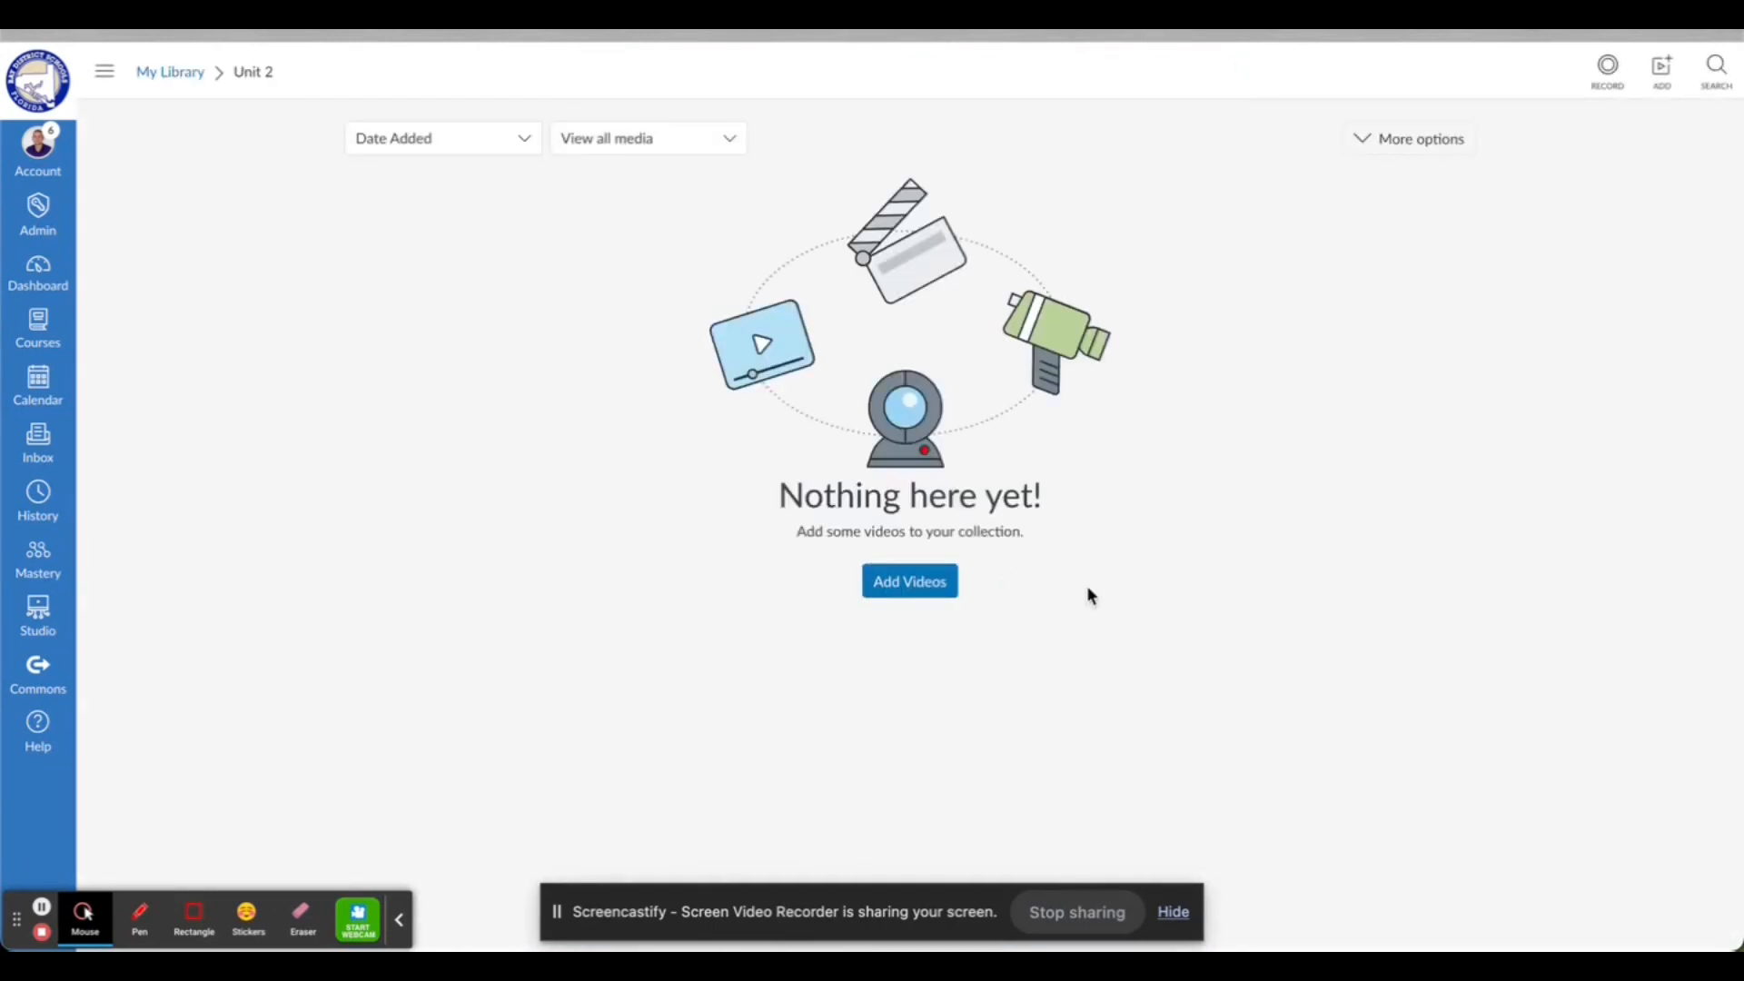
Reopen the Unit 2 collection from the library and start a screen capture with the recording frame resized to 1428 x 738
{"action": "left_click", "coordinate": [169, 78]}
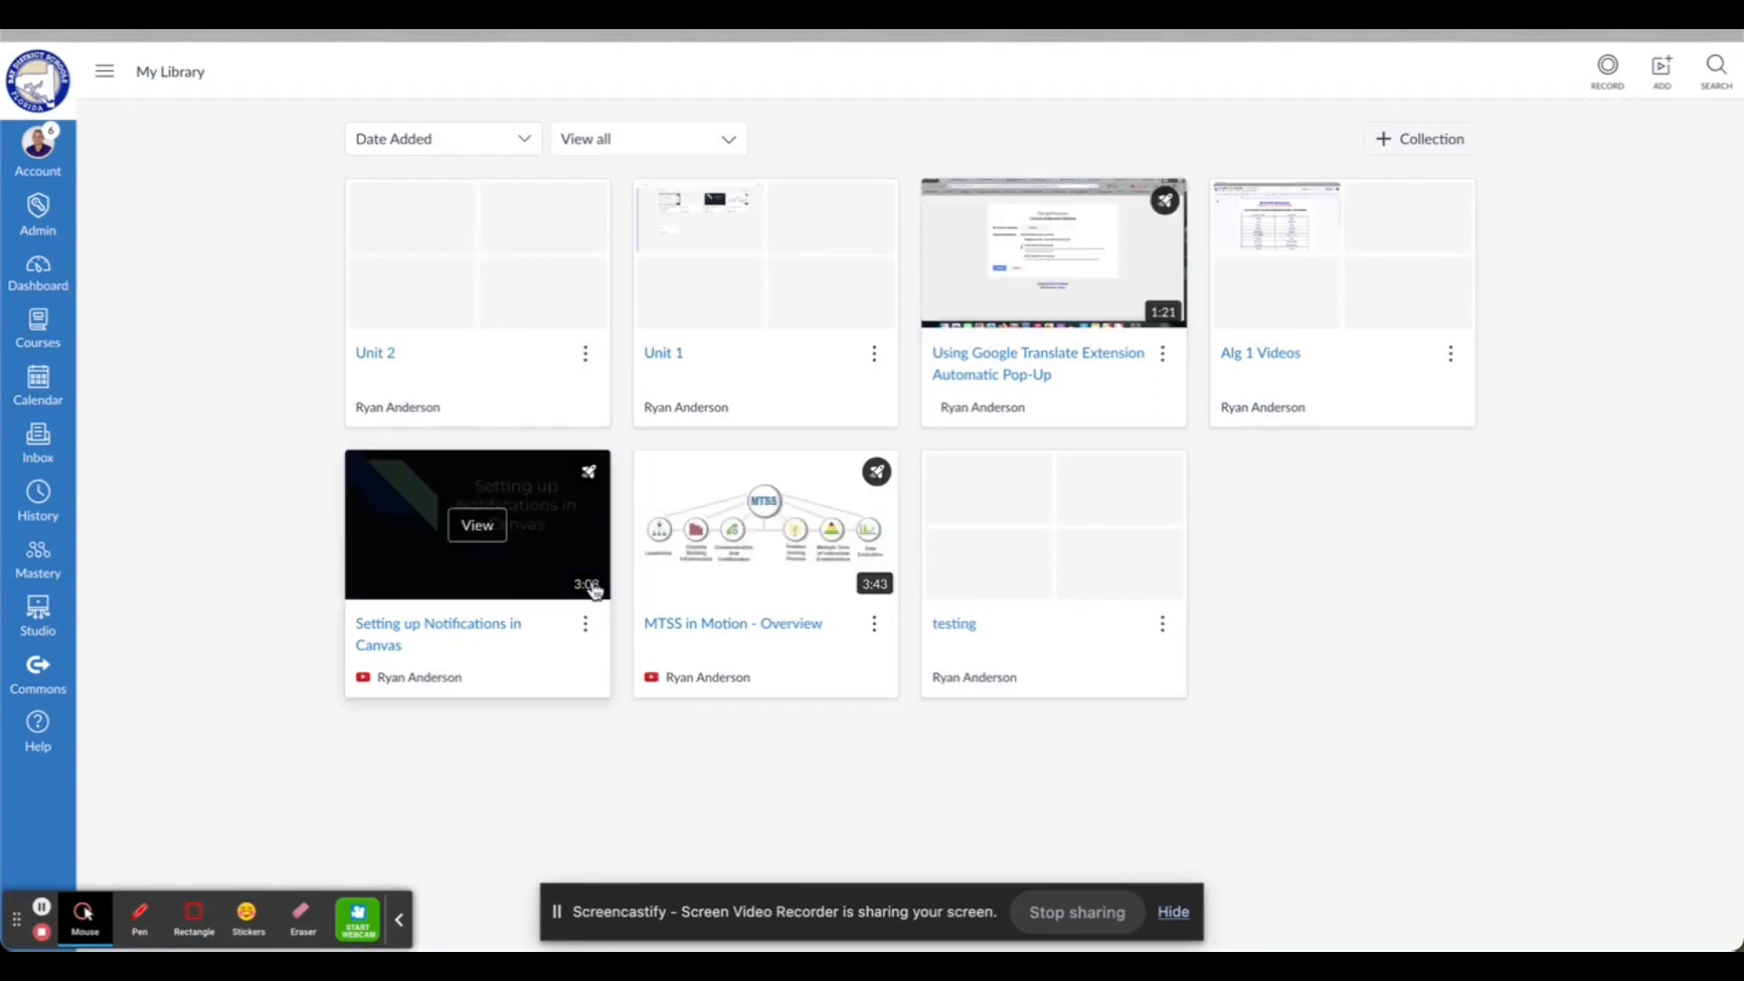
{"action": "left_click", "coordinate": [466, 348]}
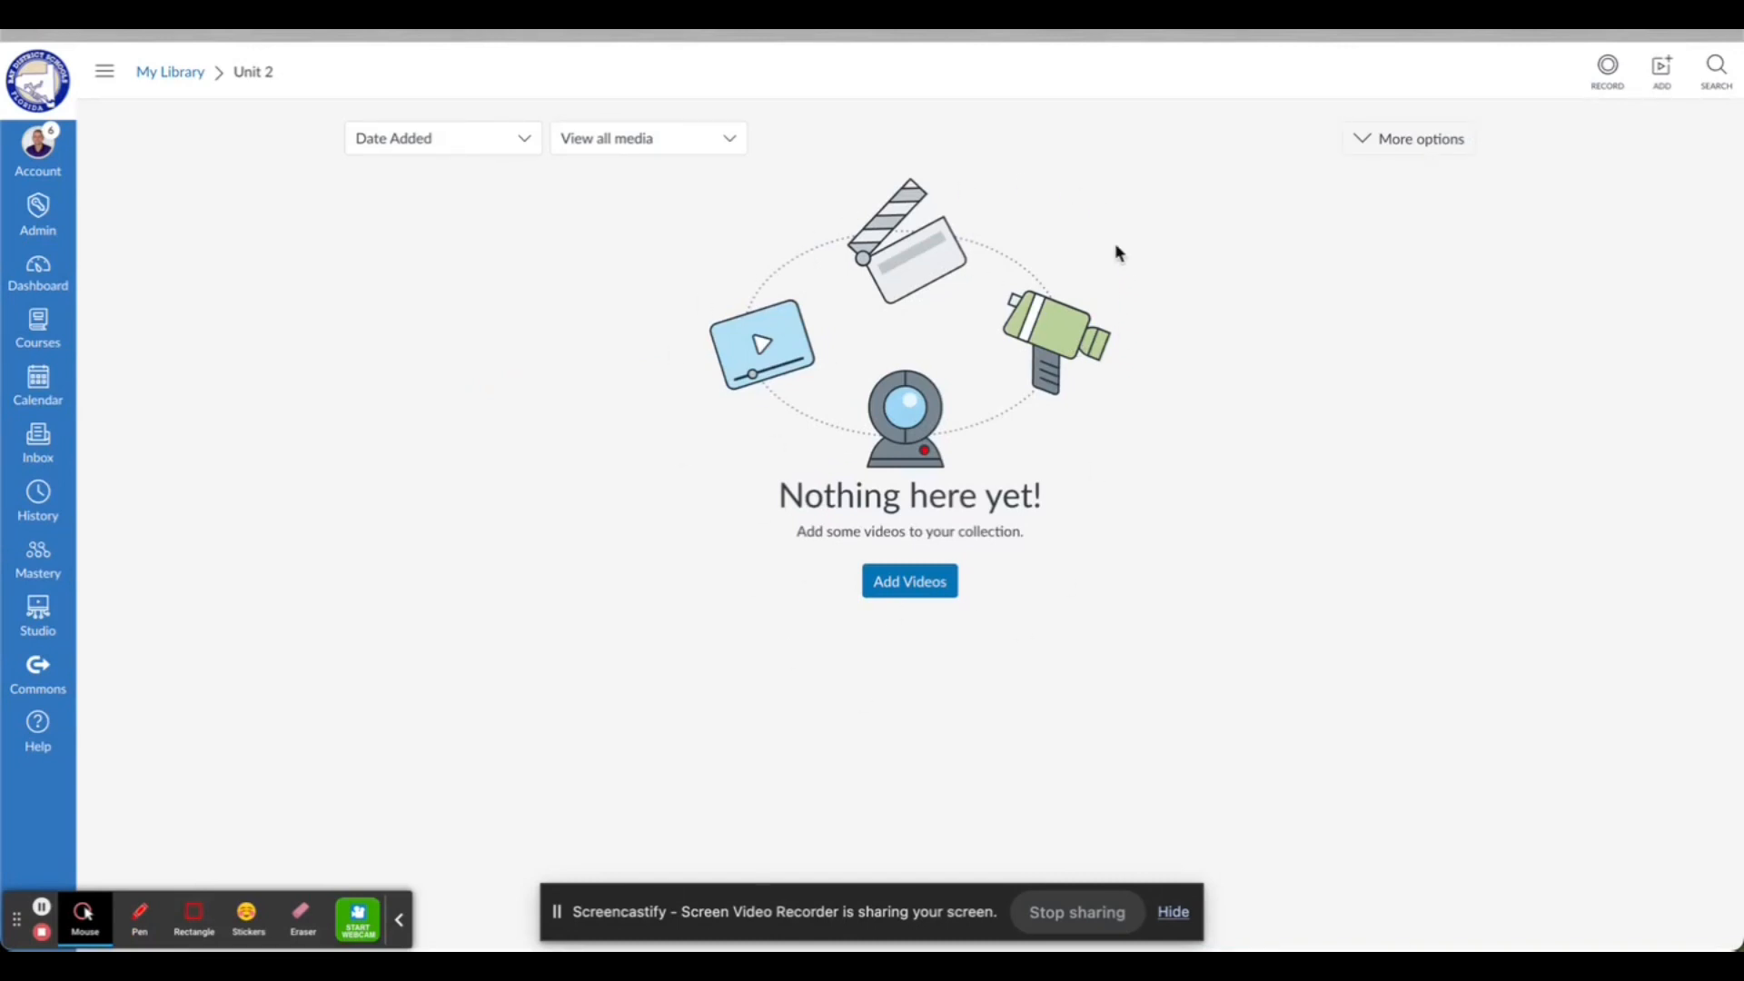
{"action": "left_click", "coordinate": [1607, 71]}
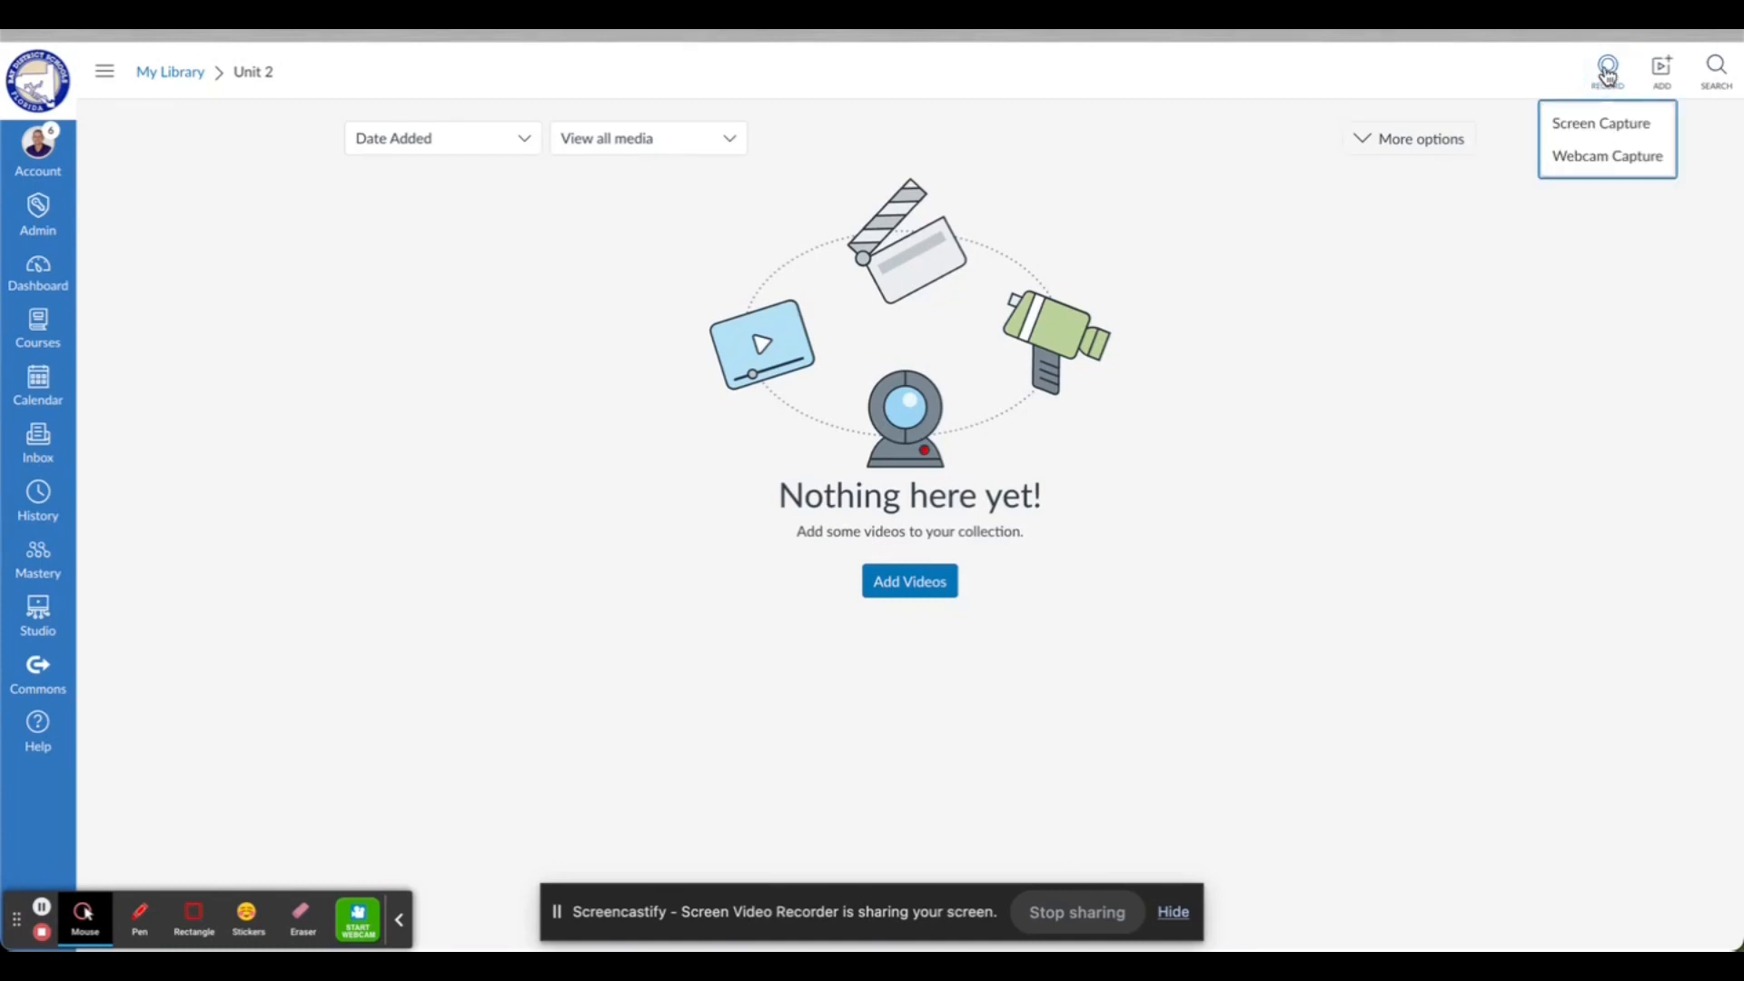
{"action": "left_click", "coordinate": [1600, 129]}
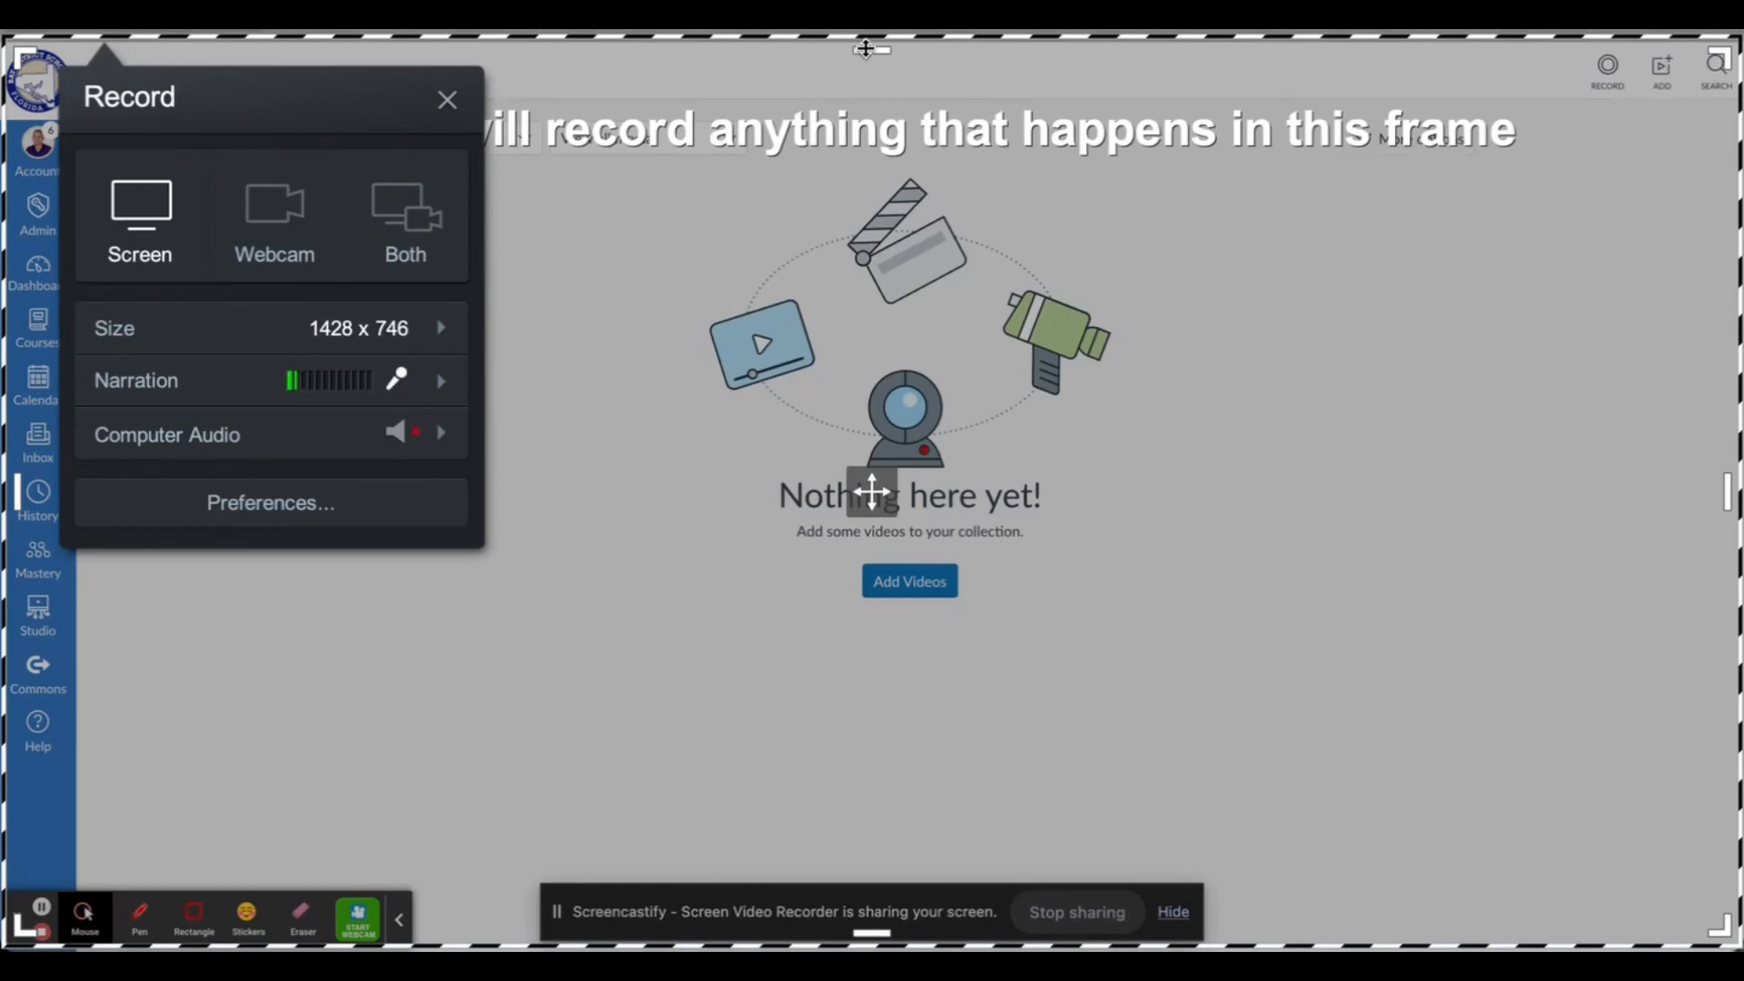
{"action": "mouse_move", "coordinate": [870, 51]}
{"action": "left_mouse_down"}
{"action": "mouse_move", "coordinate": [864, 182]}
{"action": "mouse_move", "coordinate": [869, 58]}
{"action": "left_mouse_up"}
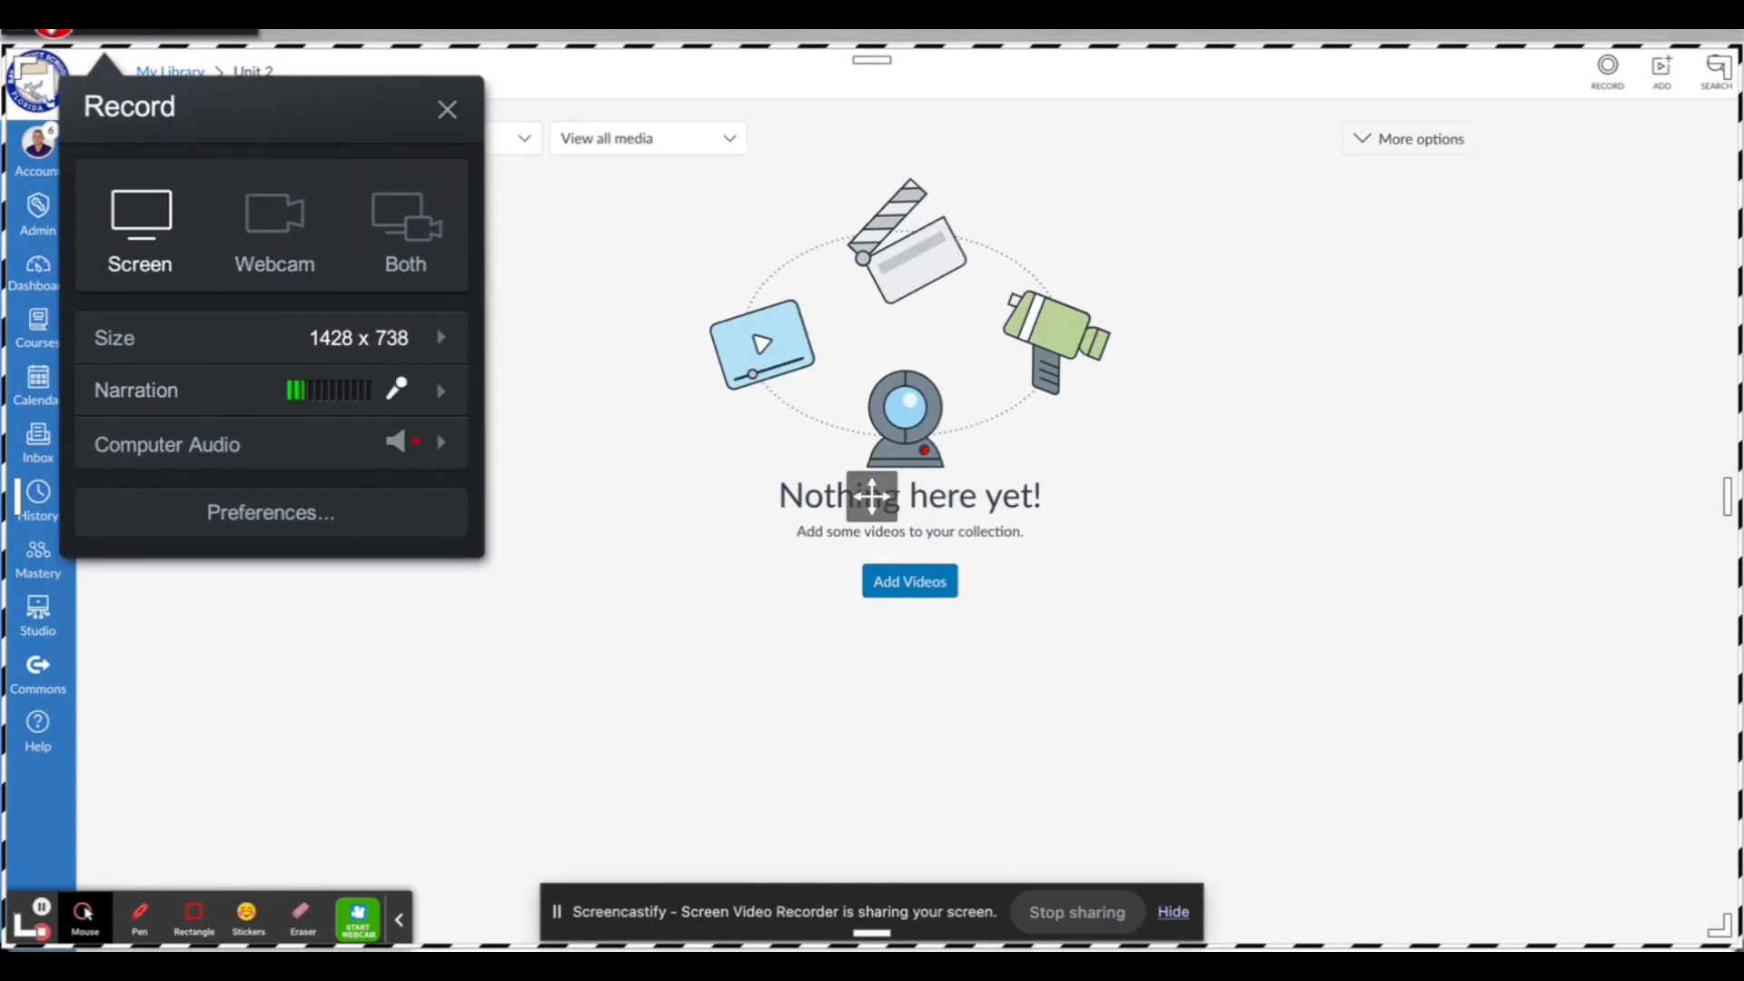
{"action": "left_click", "coordinate": [54, 35]}
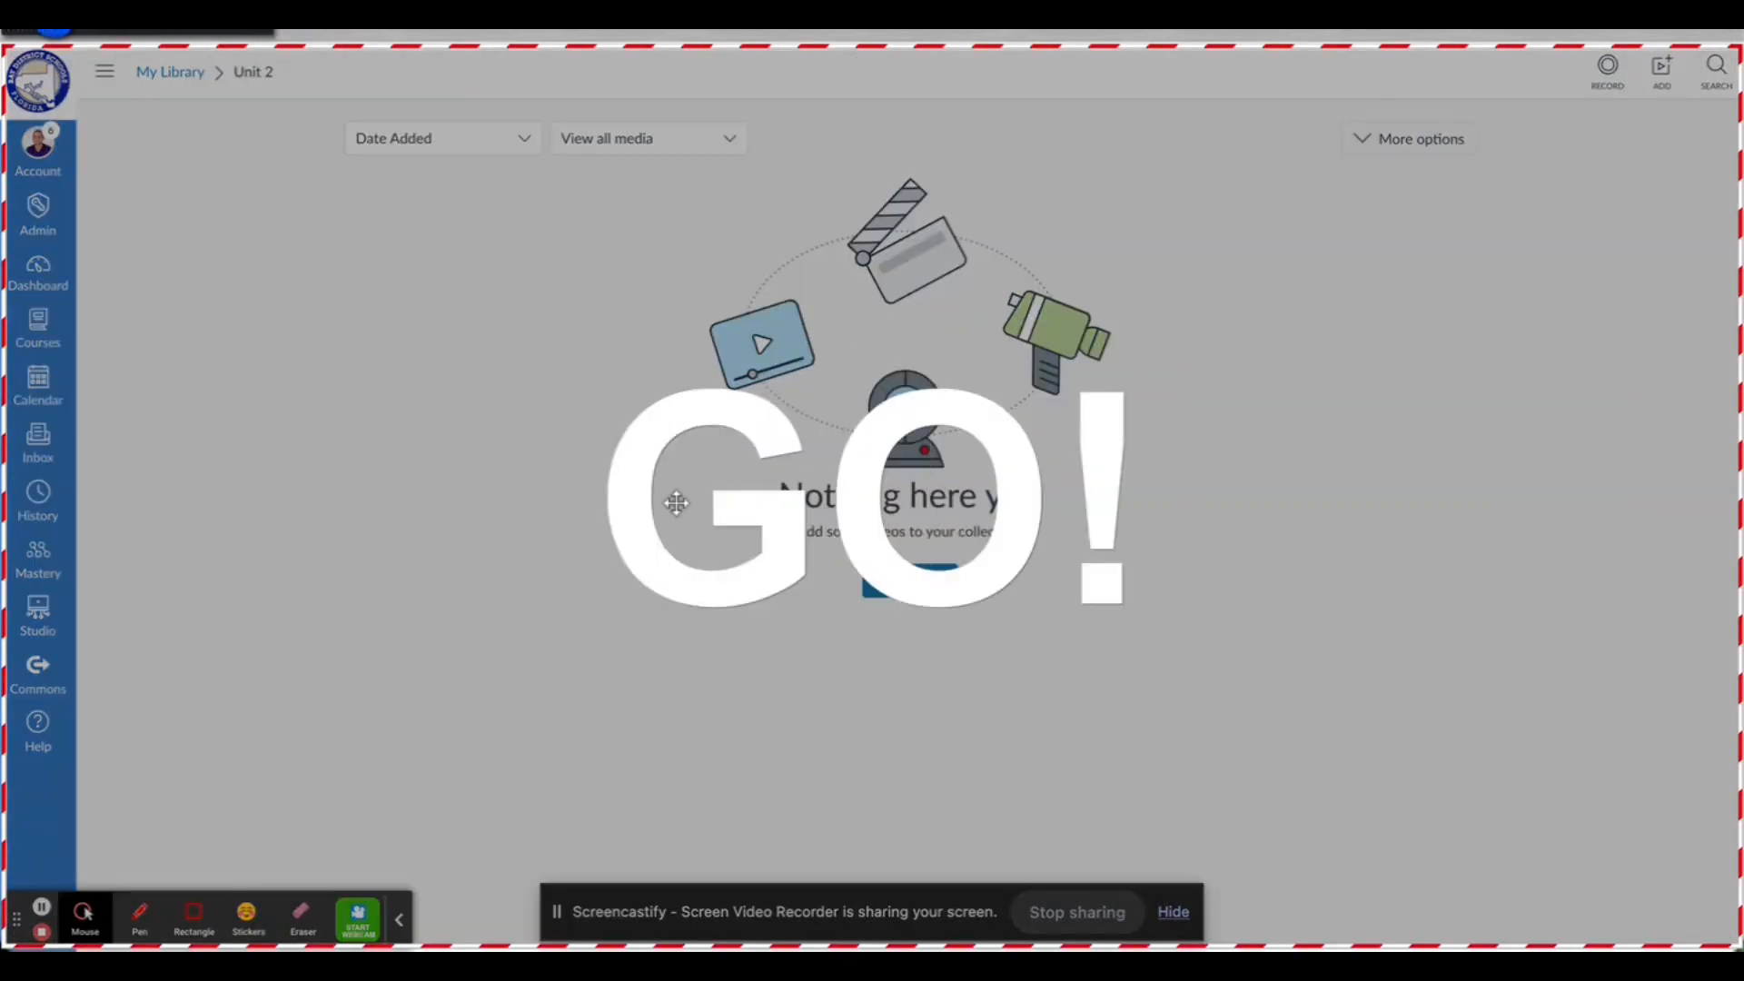
Record a walkthrough that shows the Dashboard courses and returns to the Studio library, and finish the recording
{"action": "scroll", "coordinate": [674, 506], "scroll_direction": "down", "scroll_amount": 1}
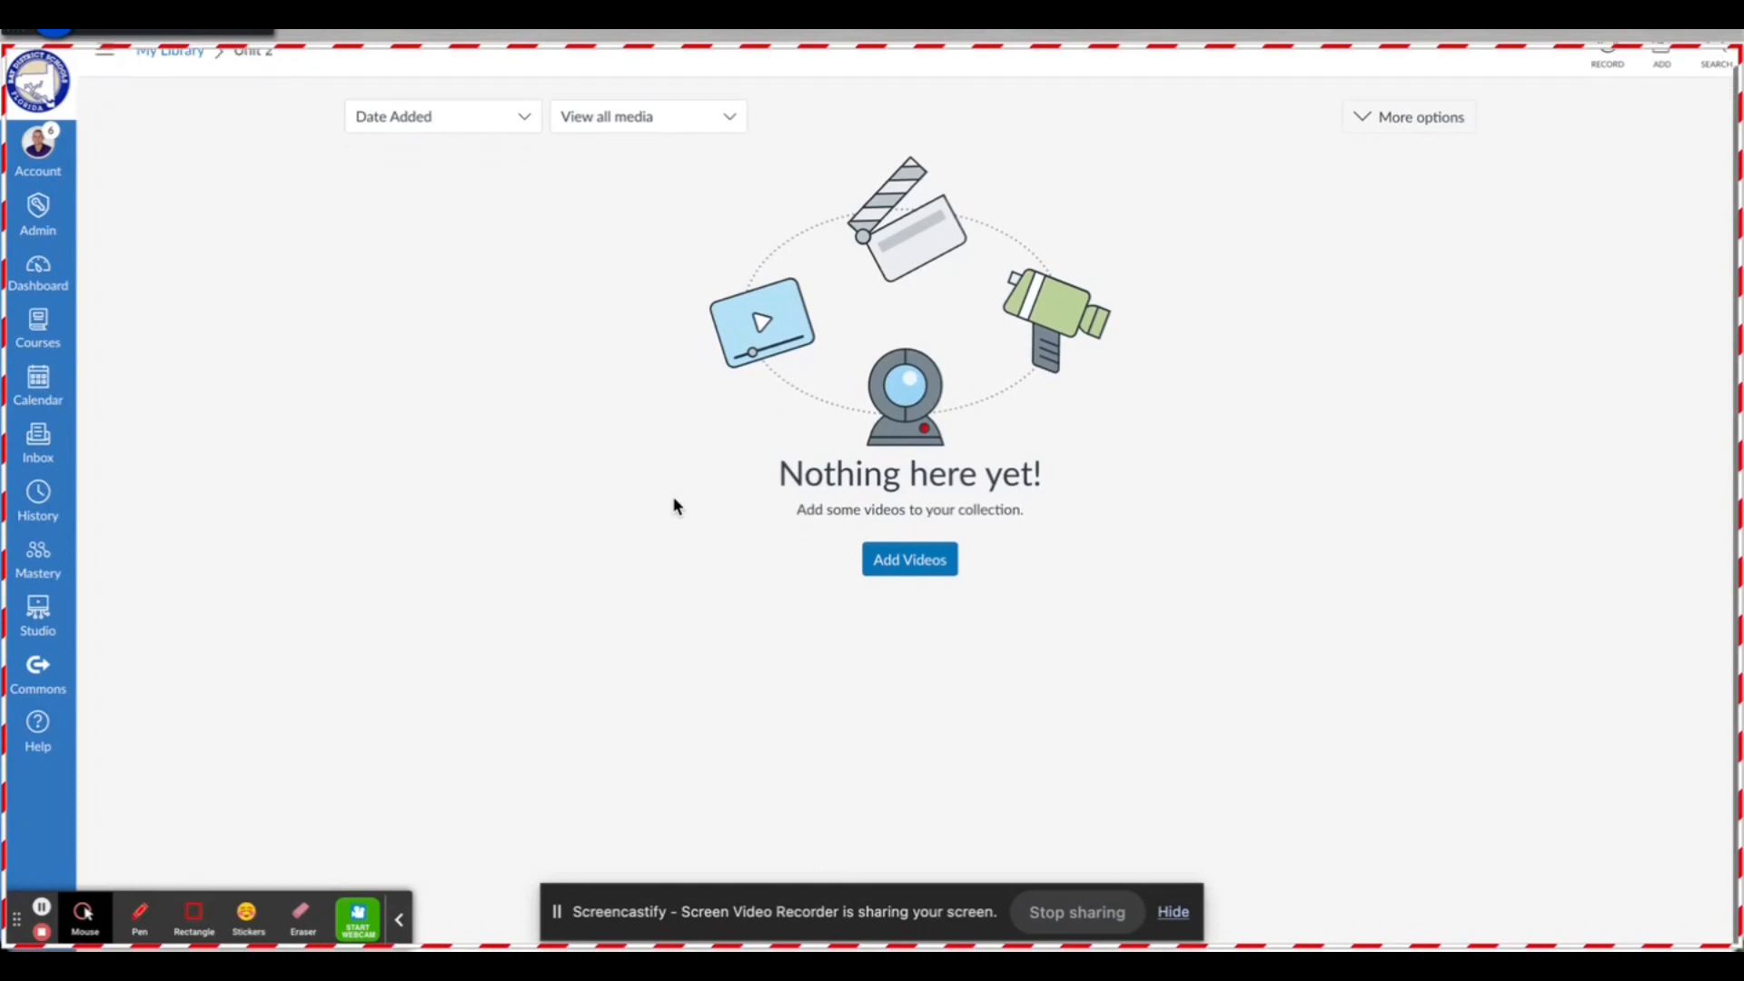
{"action": "left_click", "coordinate": [40, 274]}
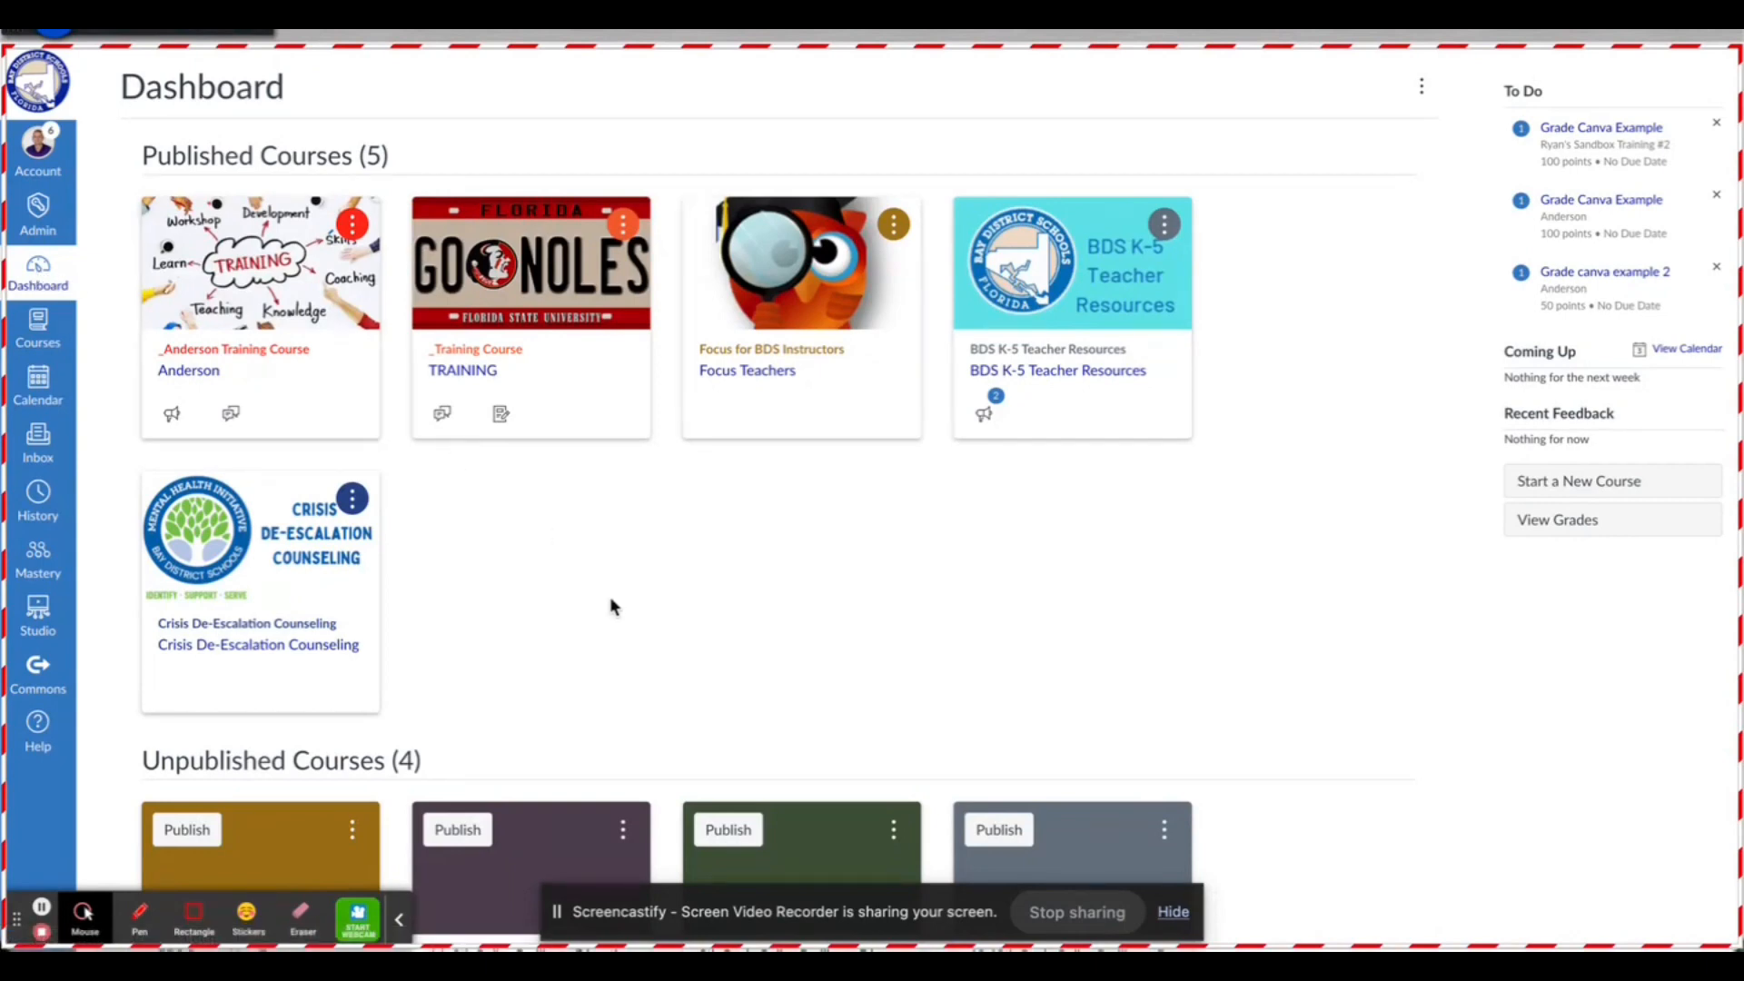
{"action": "scroll", "coordinate": [608, 596], "scroll_direction": "down", "scroll_amount": 2}
{"action": "scroll", "coordinate": [608, 596], "scroll_direction": "up", "scroll_amount": 2}
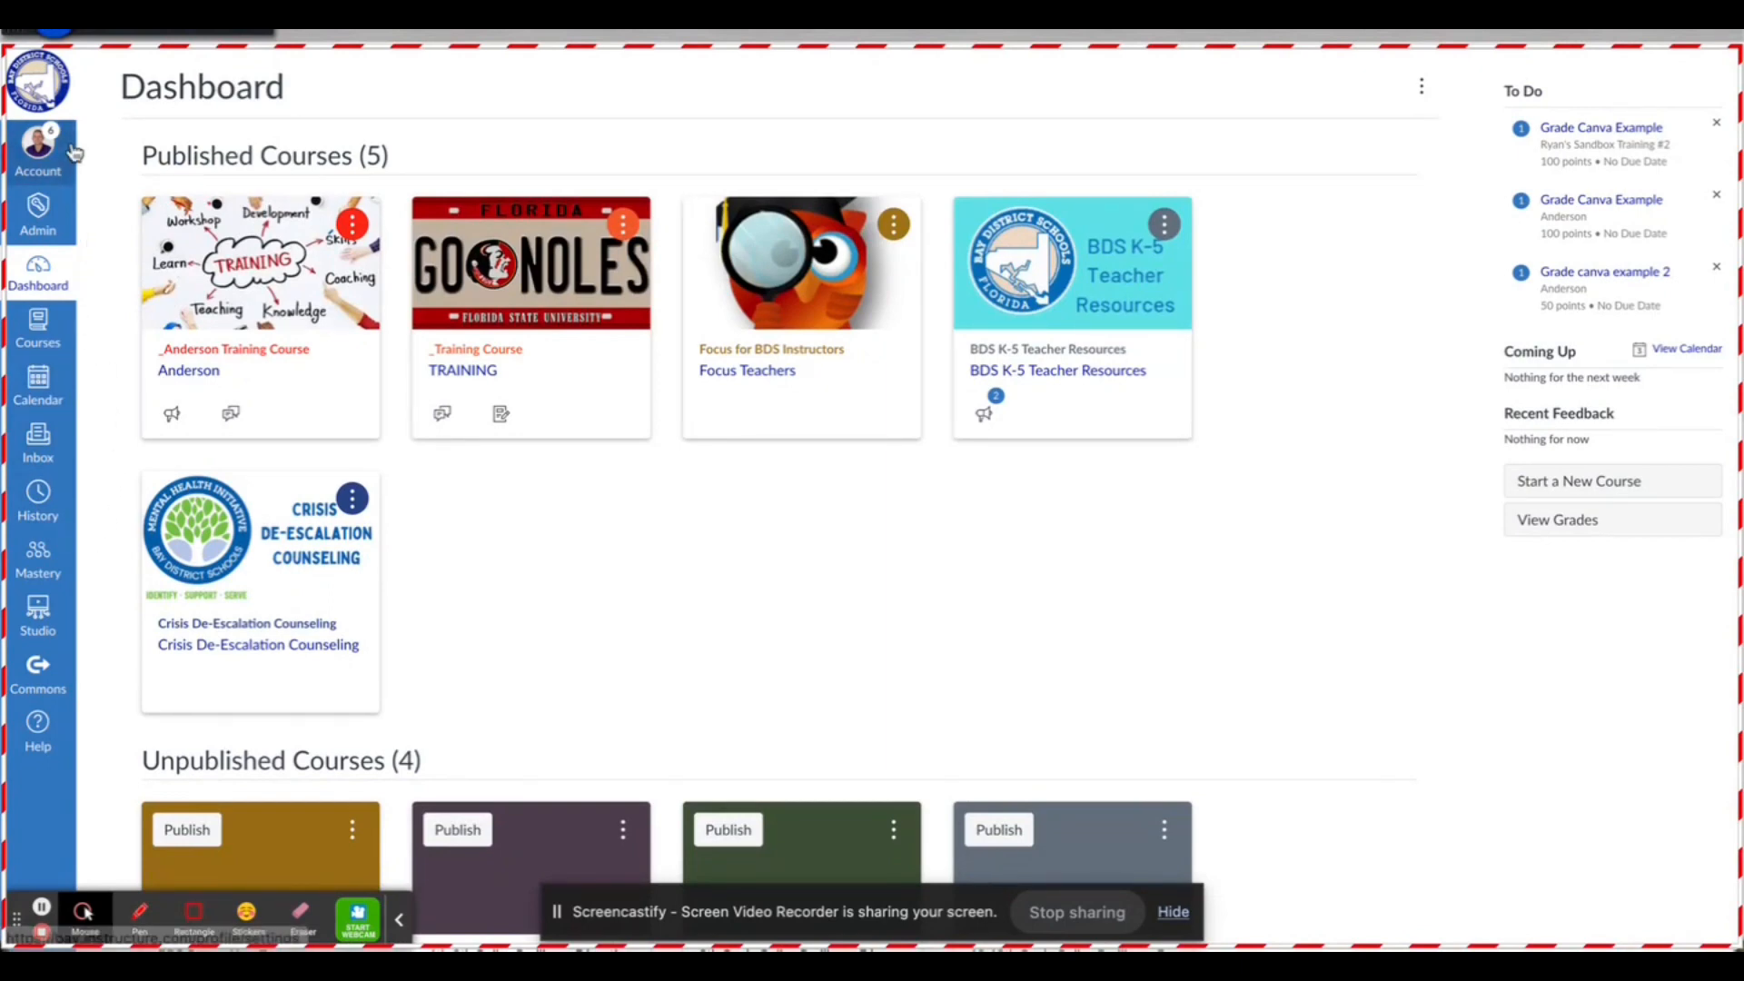
{"action": "left_click", "coordinate": [38, 607]}
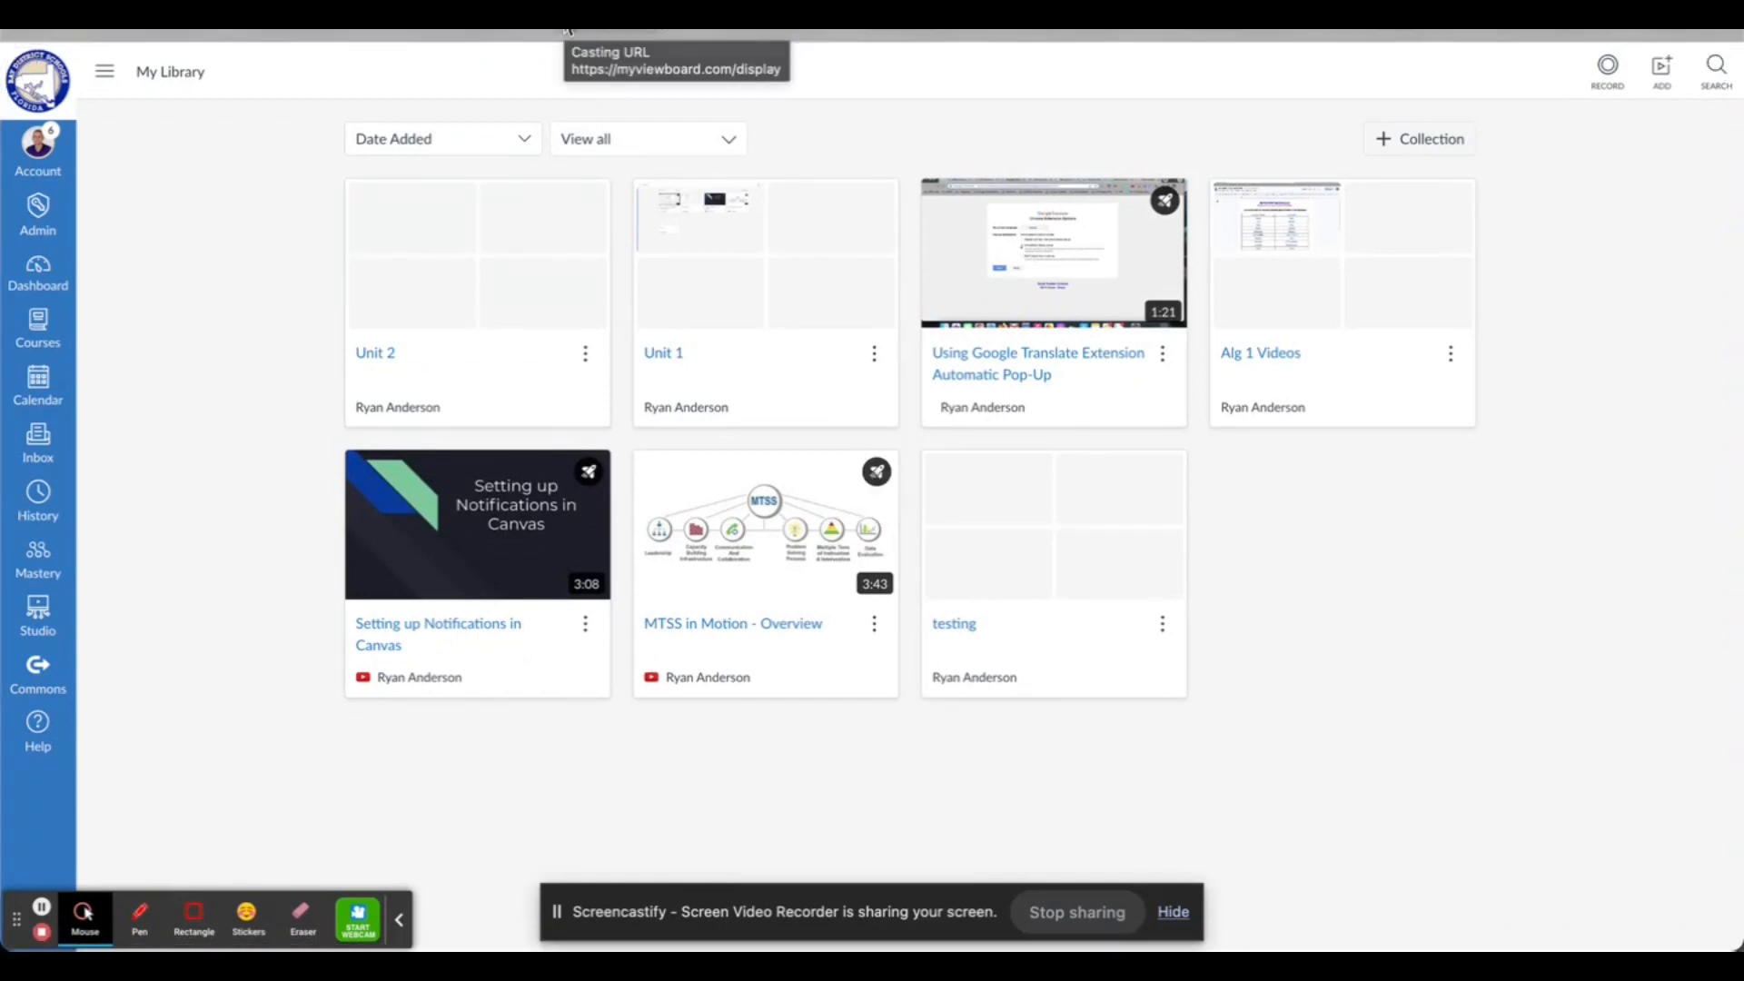
{"action": "key", "text": "super+p"}
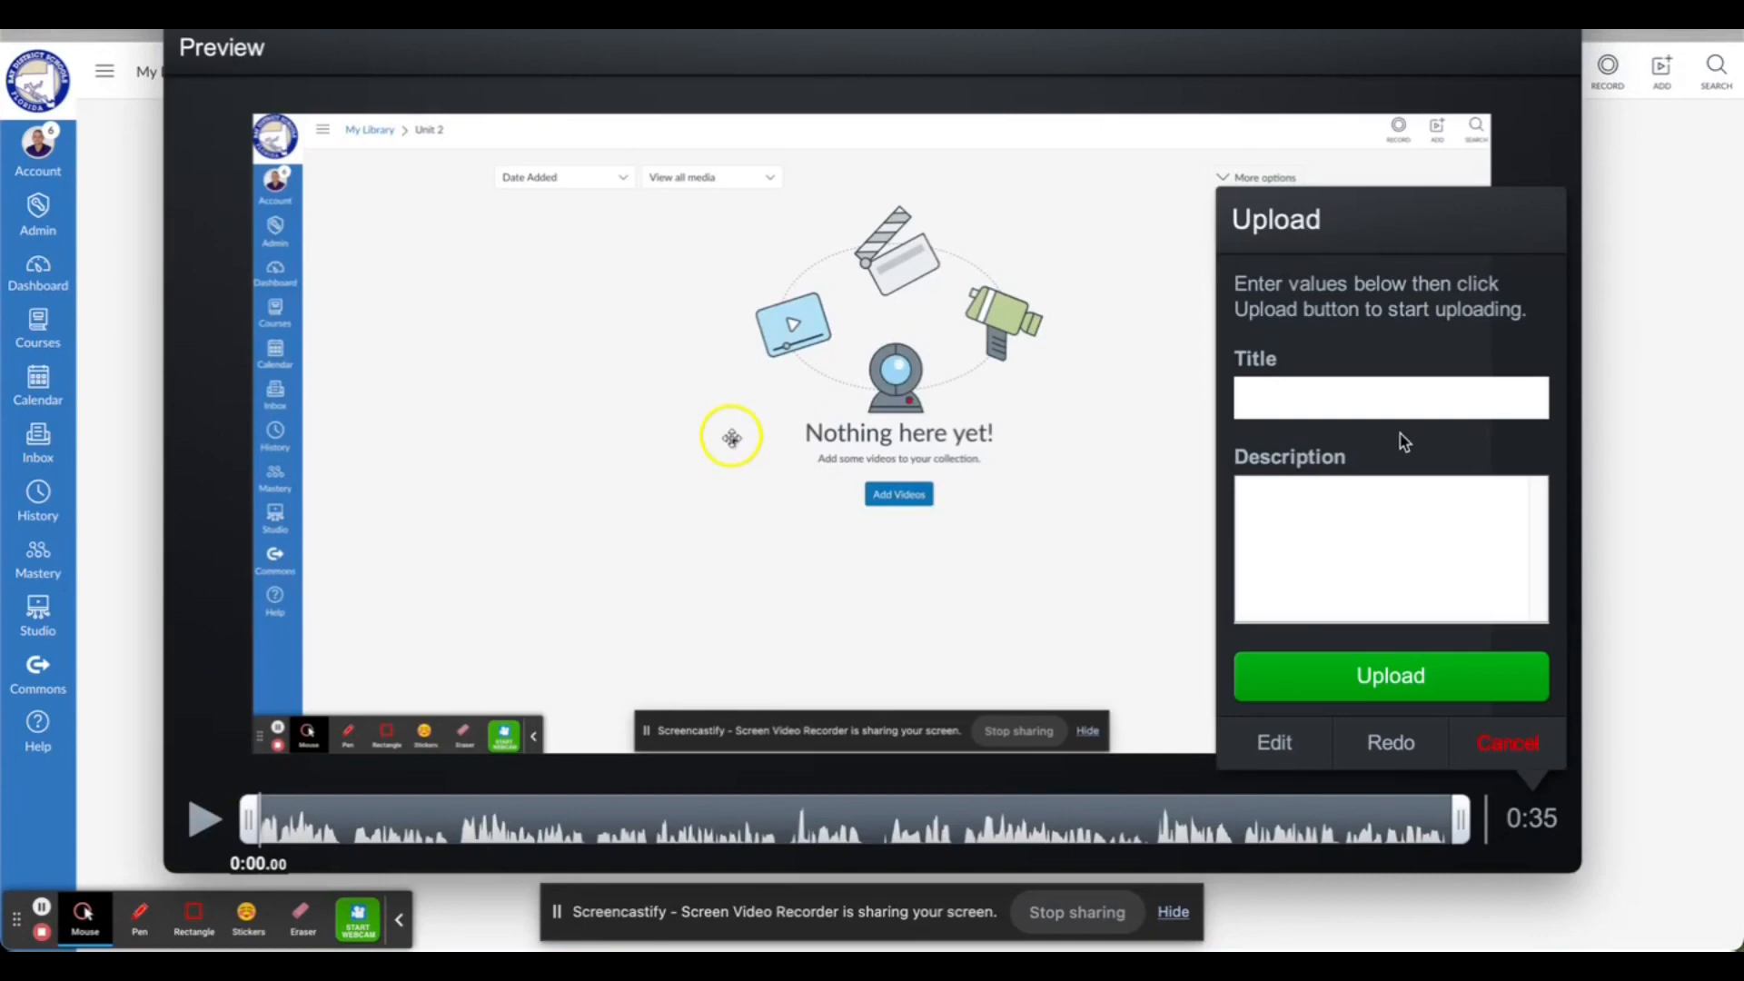
Upload the recording to Studio with the title "Lesson 1 Unit 2" and the description "Fractions ..."
{"action": "left_click", "coordinate": [1381, 410]}
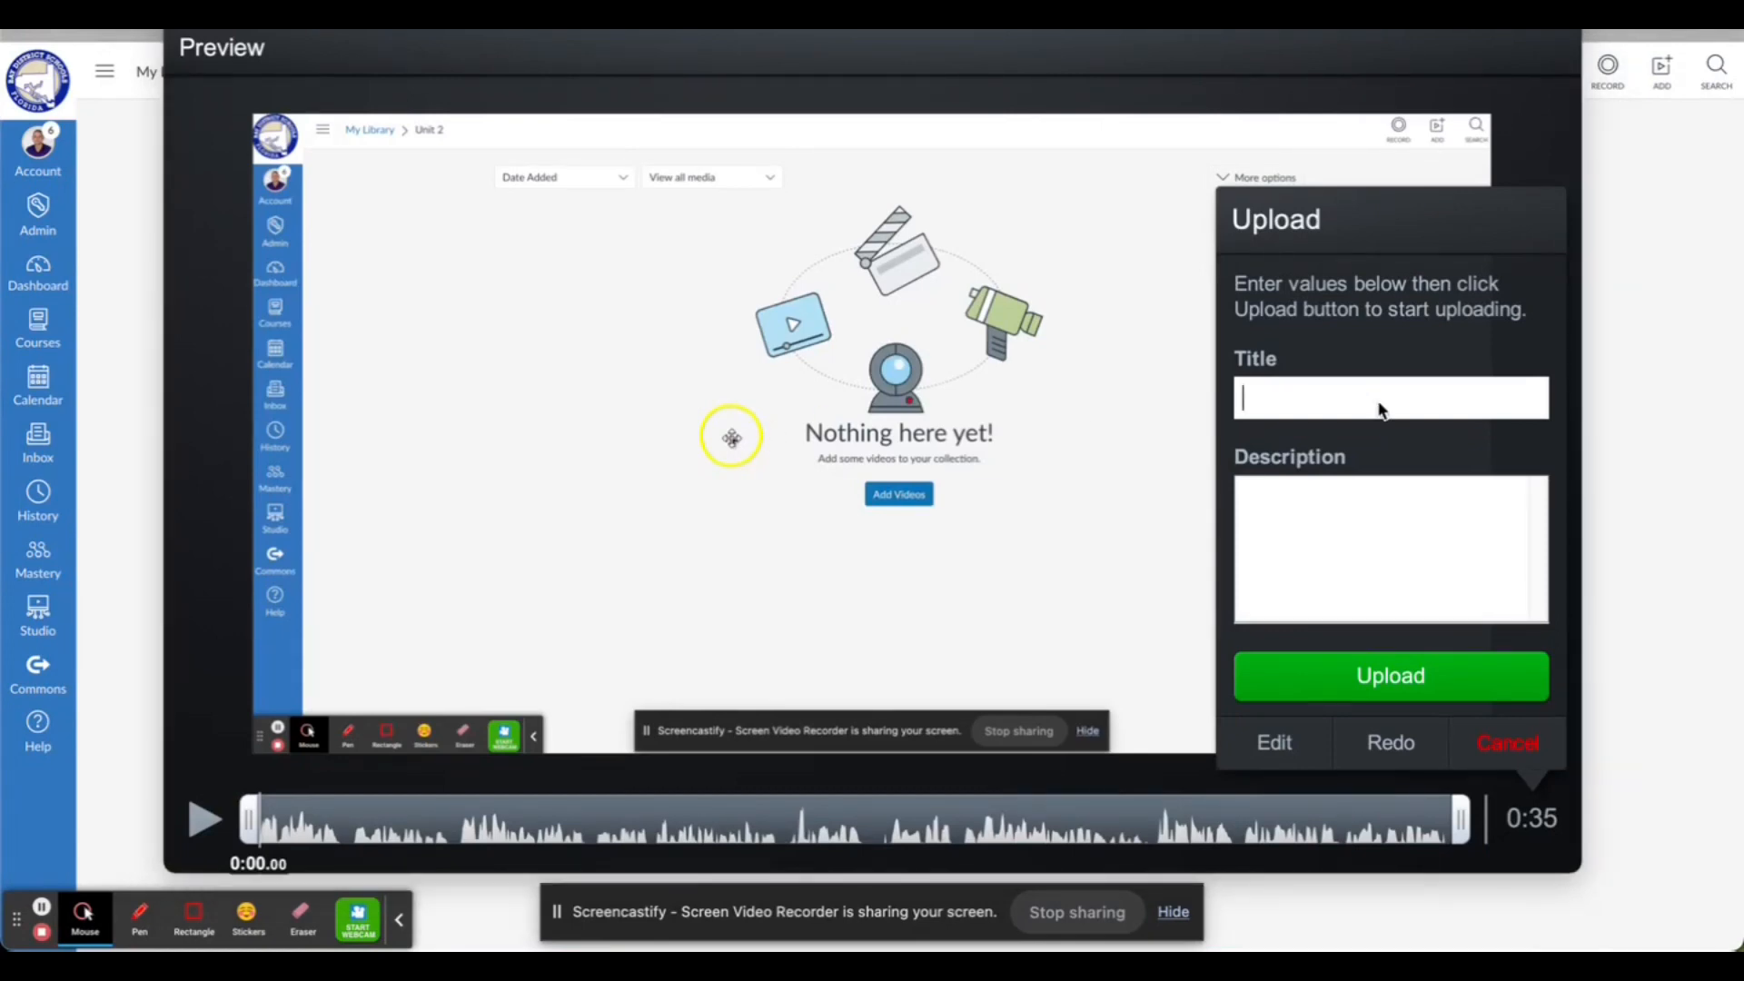
{"action": "type", "text": "Lesson 1 Unit 2"}
{"action": "left_click", "coordinate": [1348, 520]}
{"action": "type", "text": "Fractions ..."}
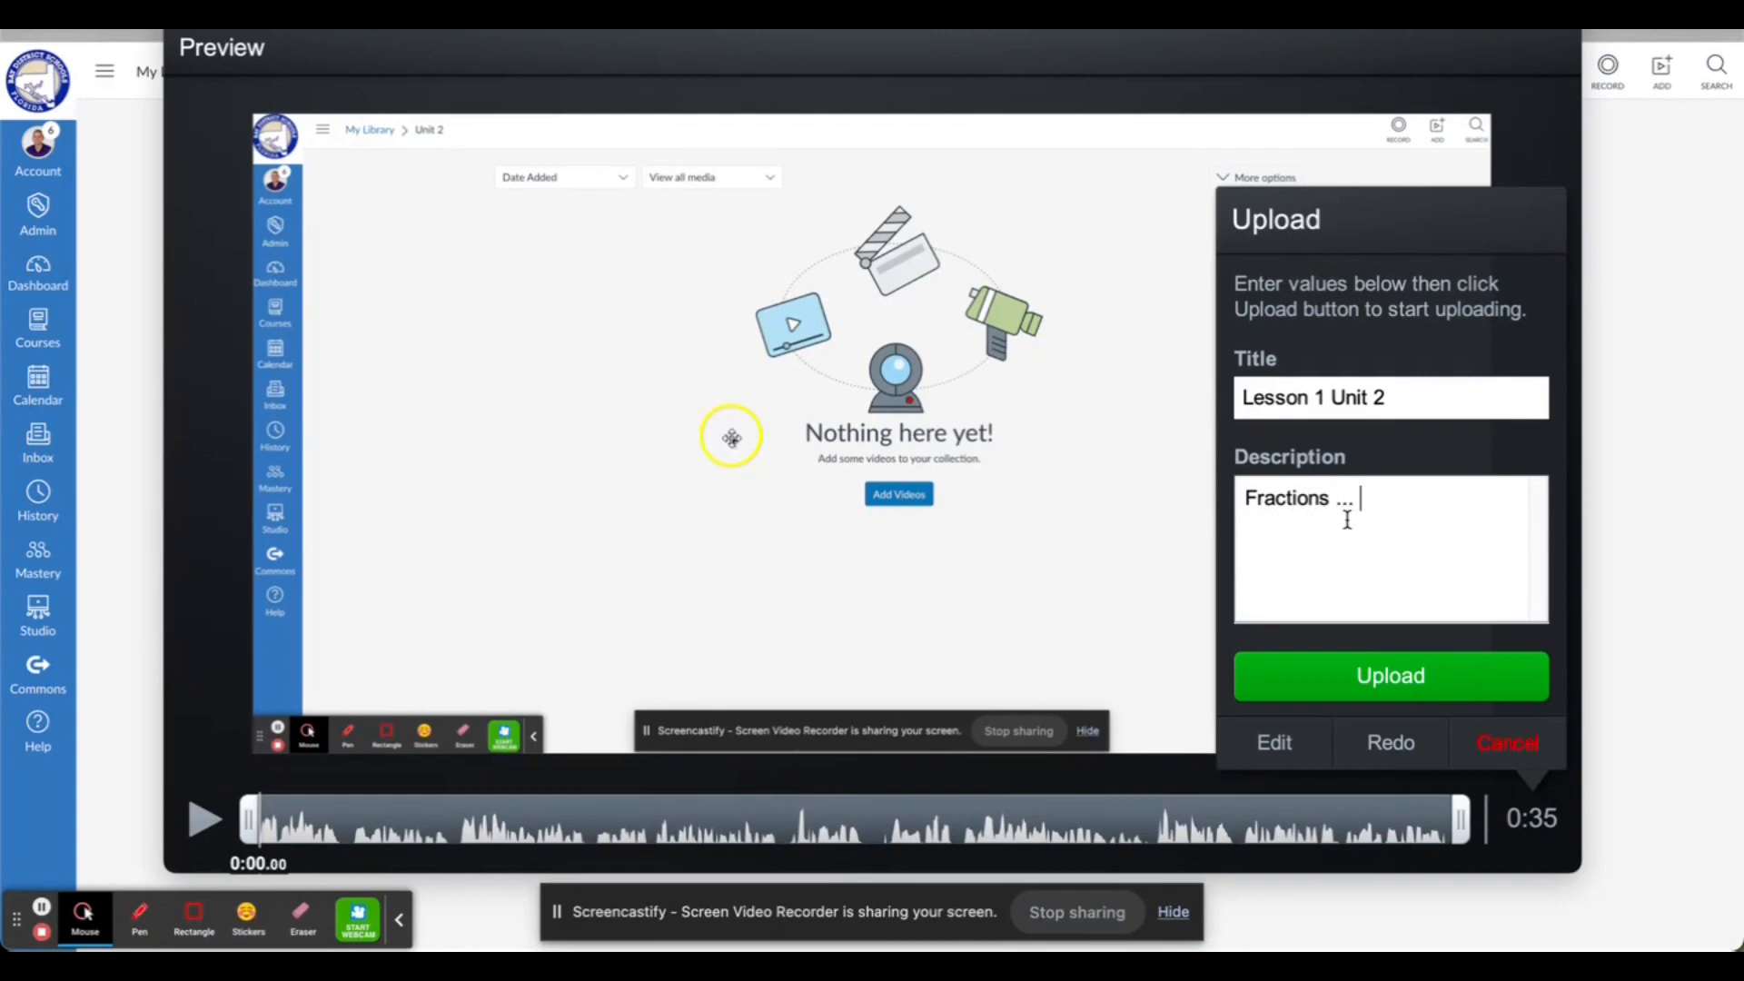
{"action": "left_click", "coordinate": [1387, 689]}
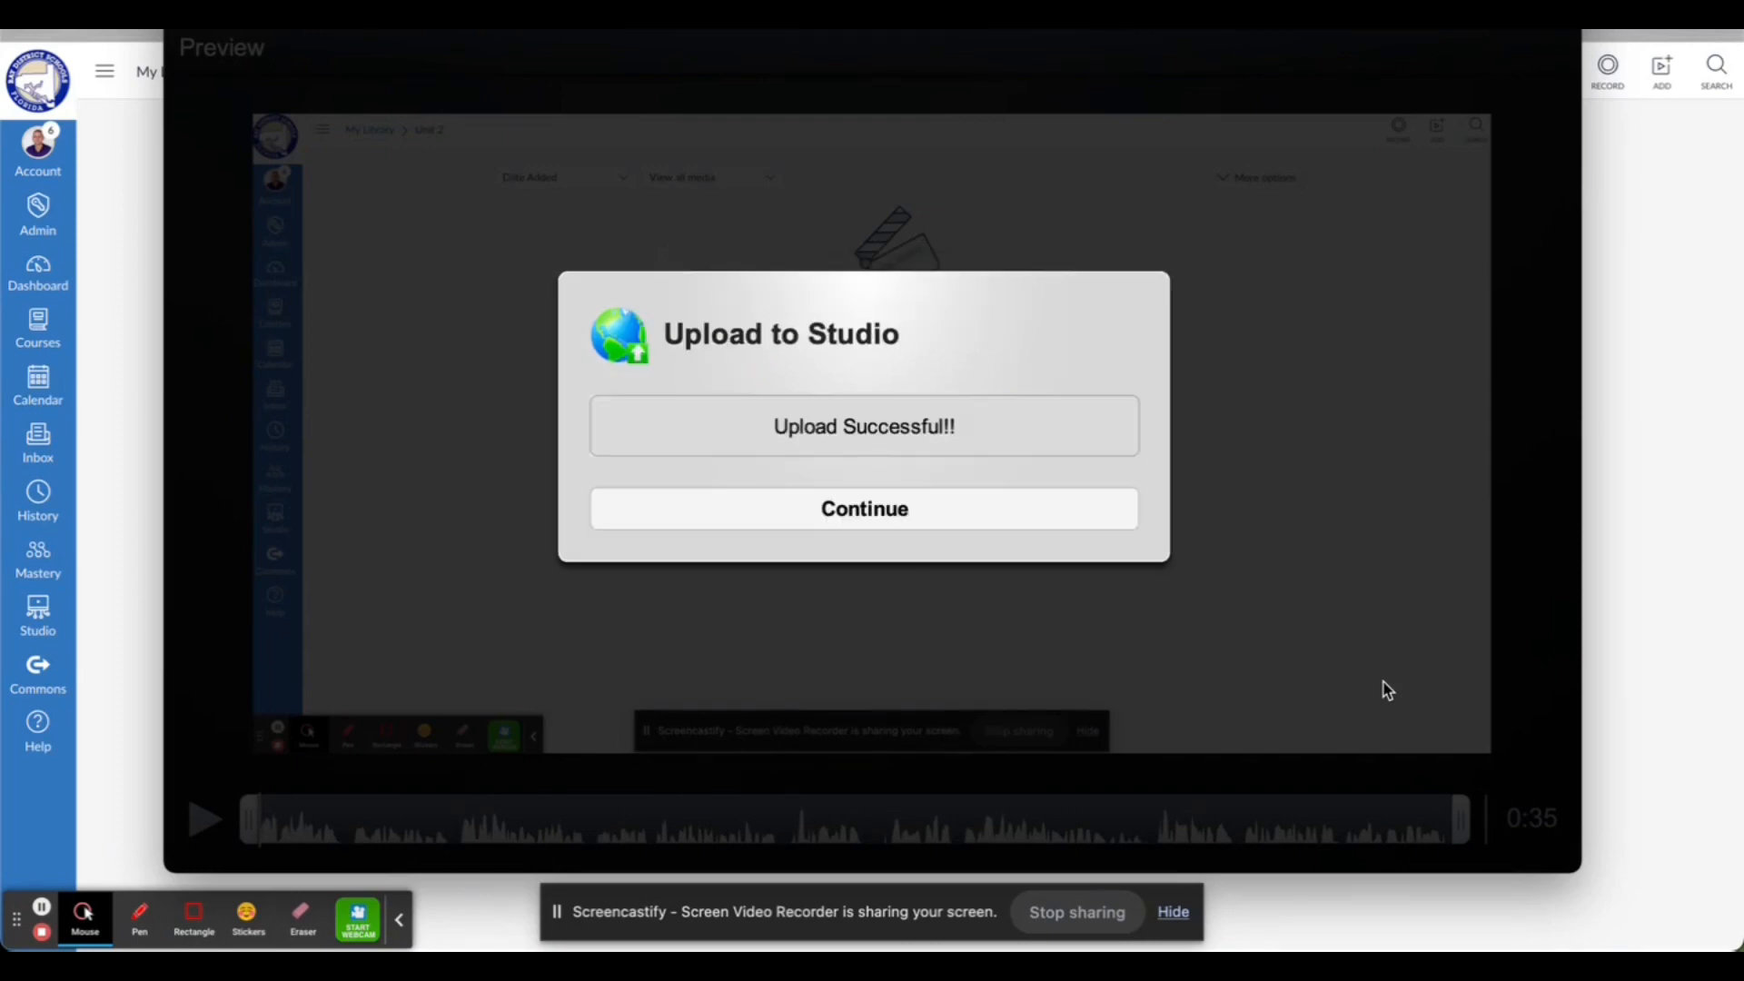
{"action": "left_click", "coordinate": [912, 520]}
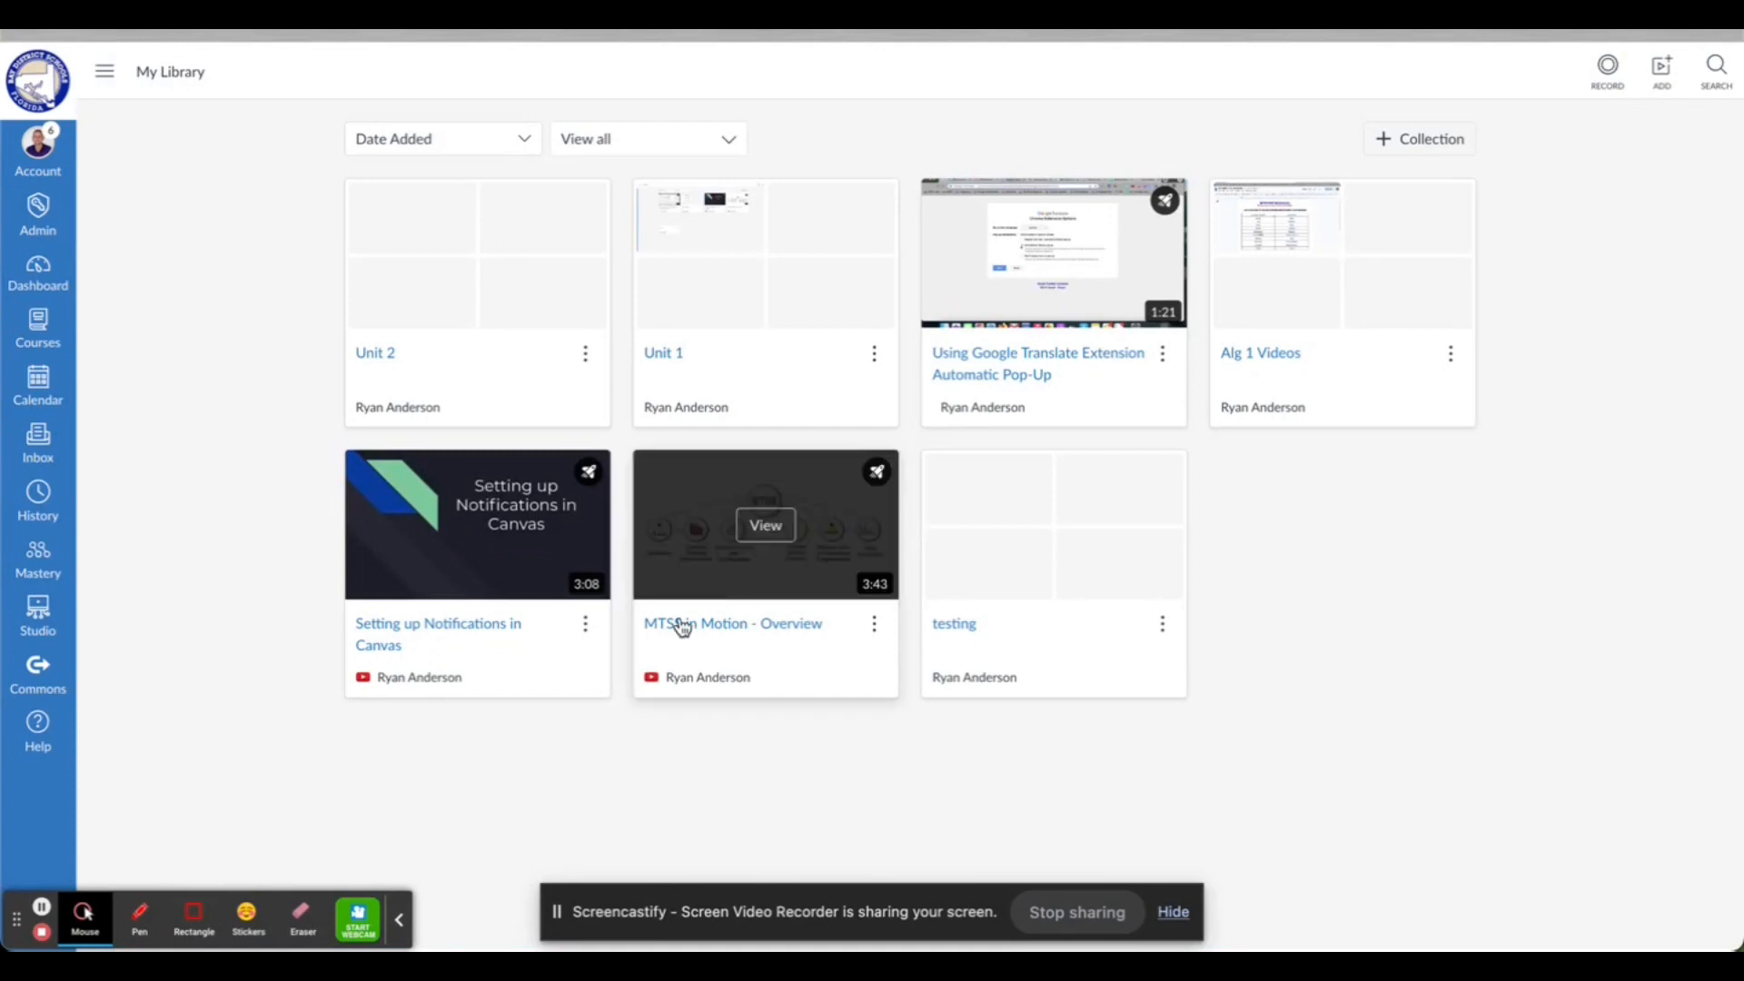
Open the Unit 2 collection and review the options available for the Lesson 1 Unit 2 video
{"action": "mouse_move", "coordinate": [460, 378]}
{"action": "left_click", "coordinate": [507, 397]}
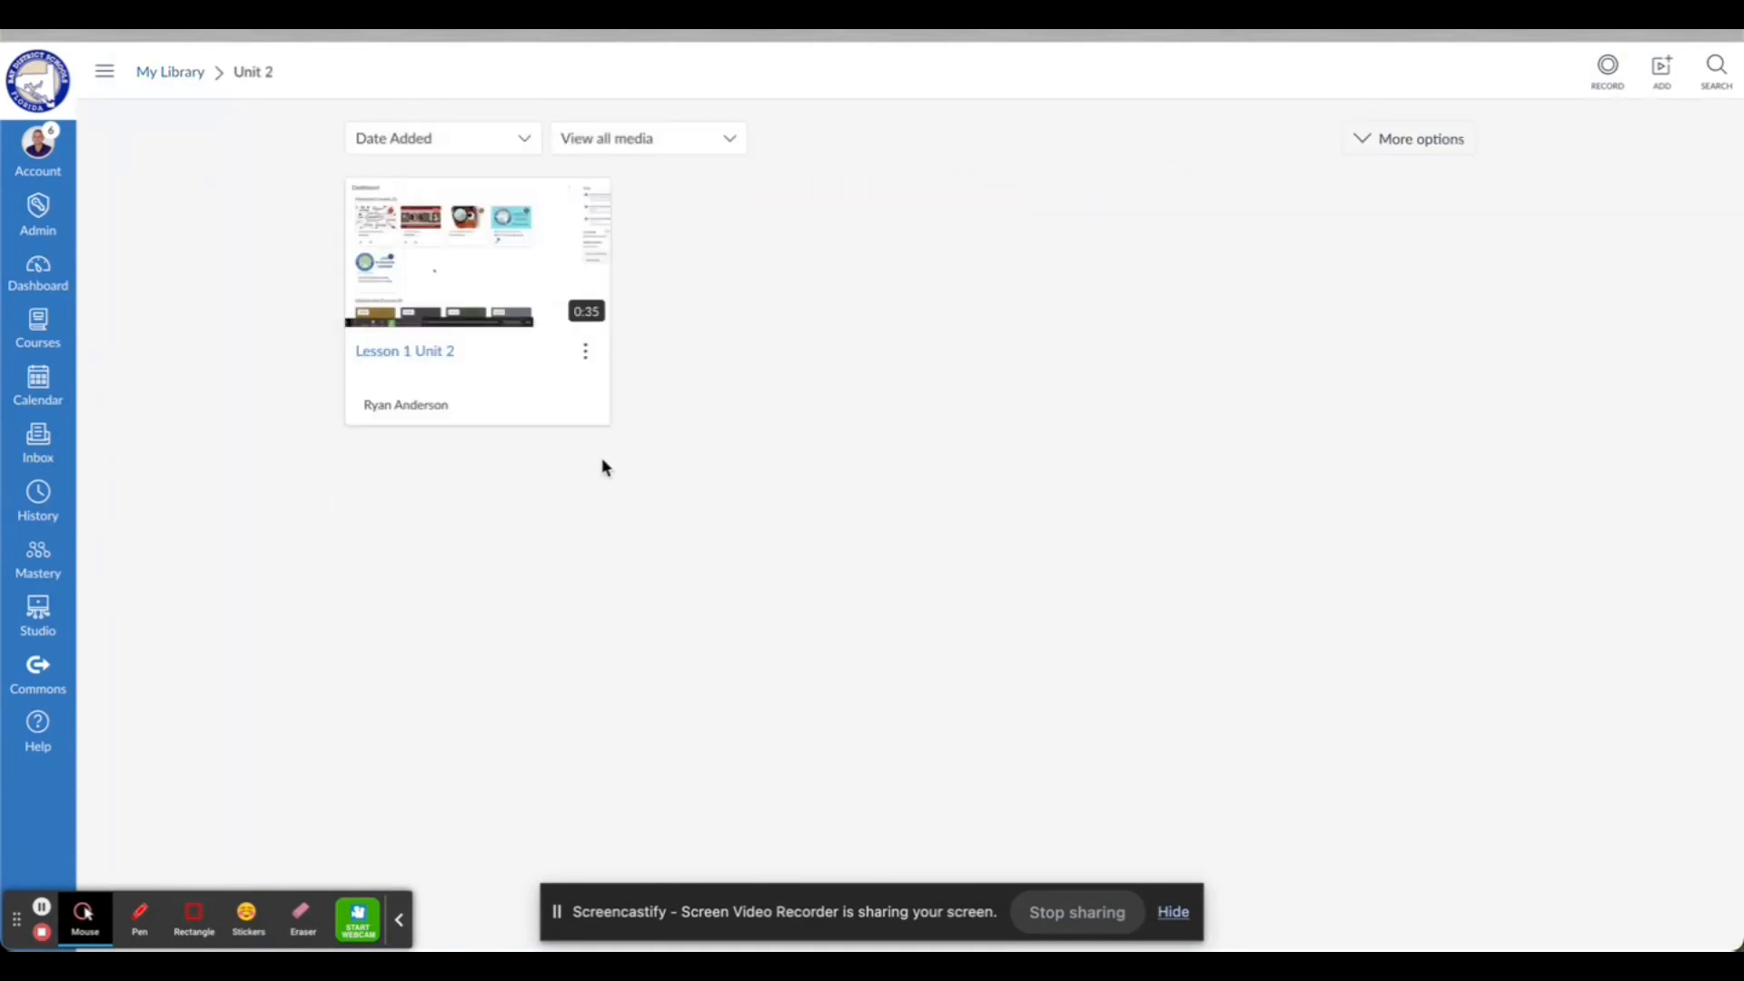
{"action": "left_click", "coordinate": [589, 361]}
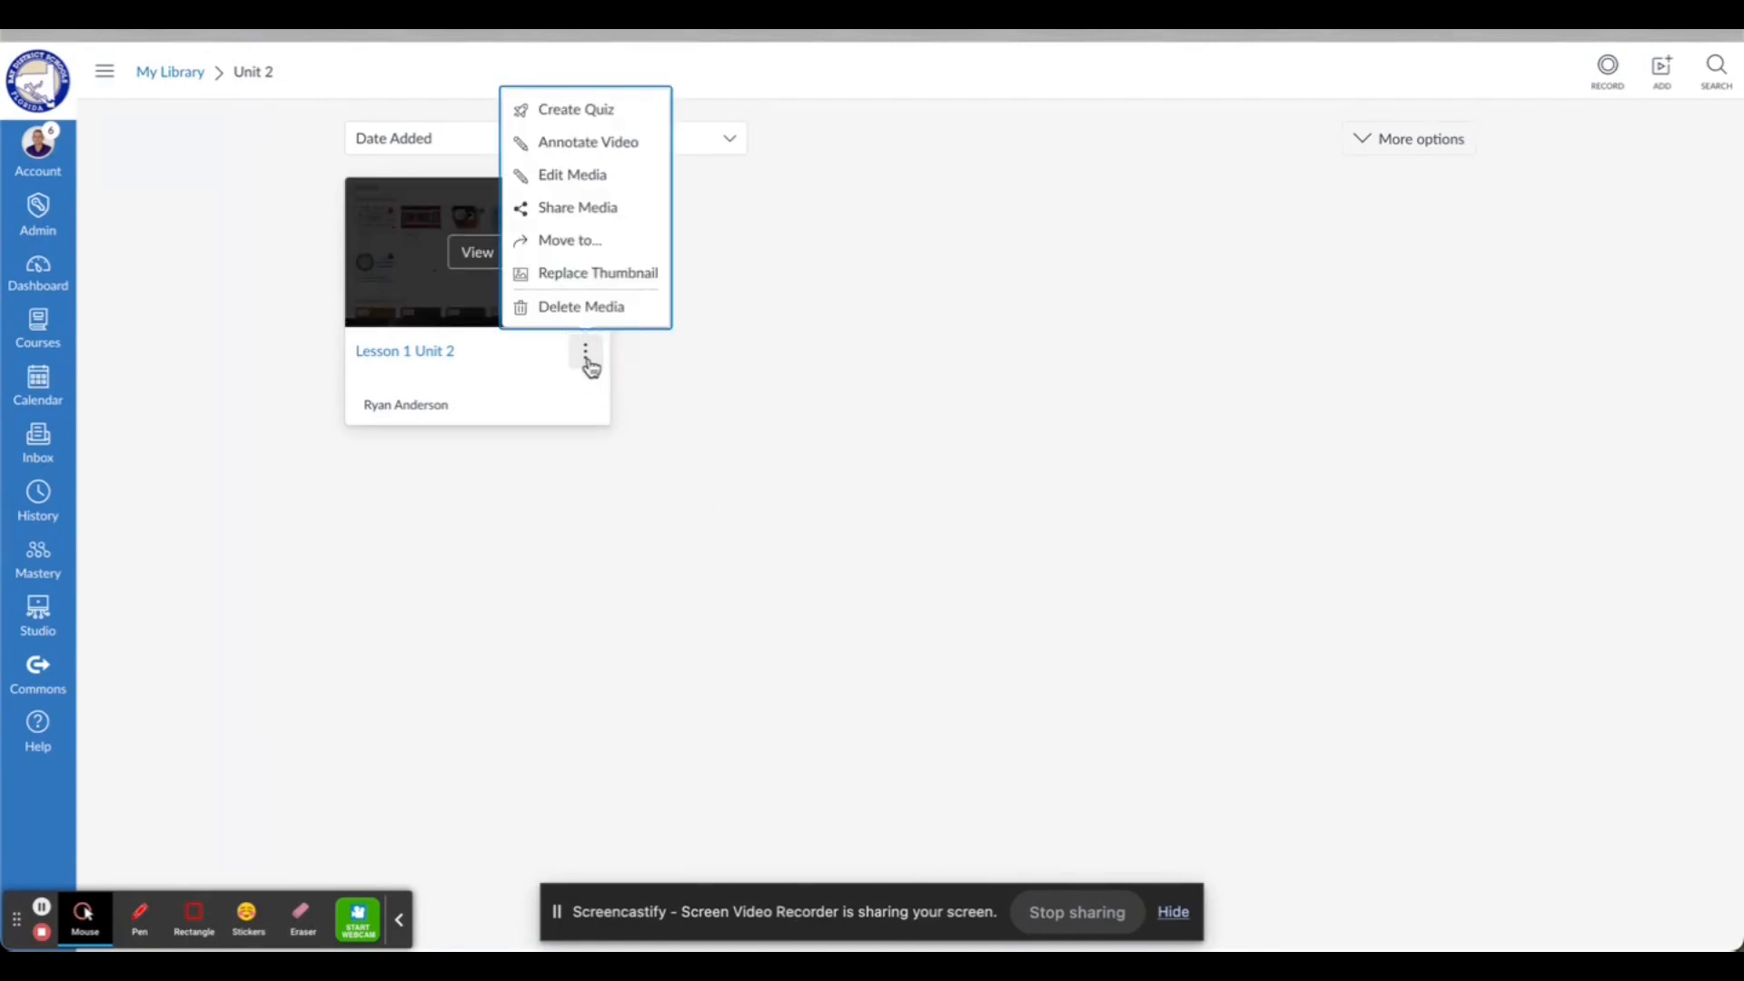
{"action": "left_click", "coordinate": [759, 468]}
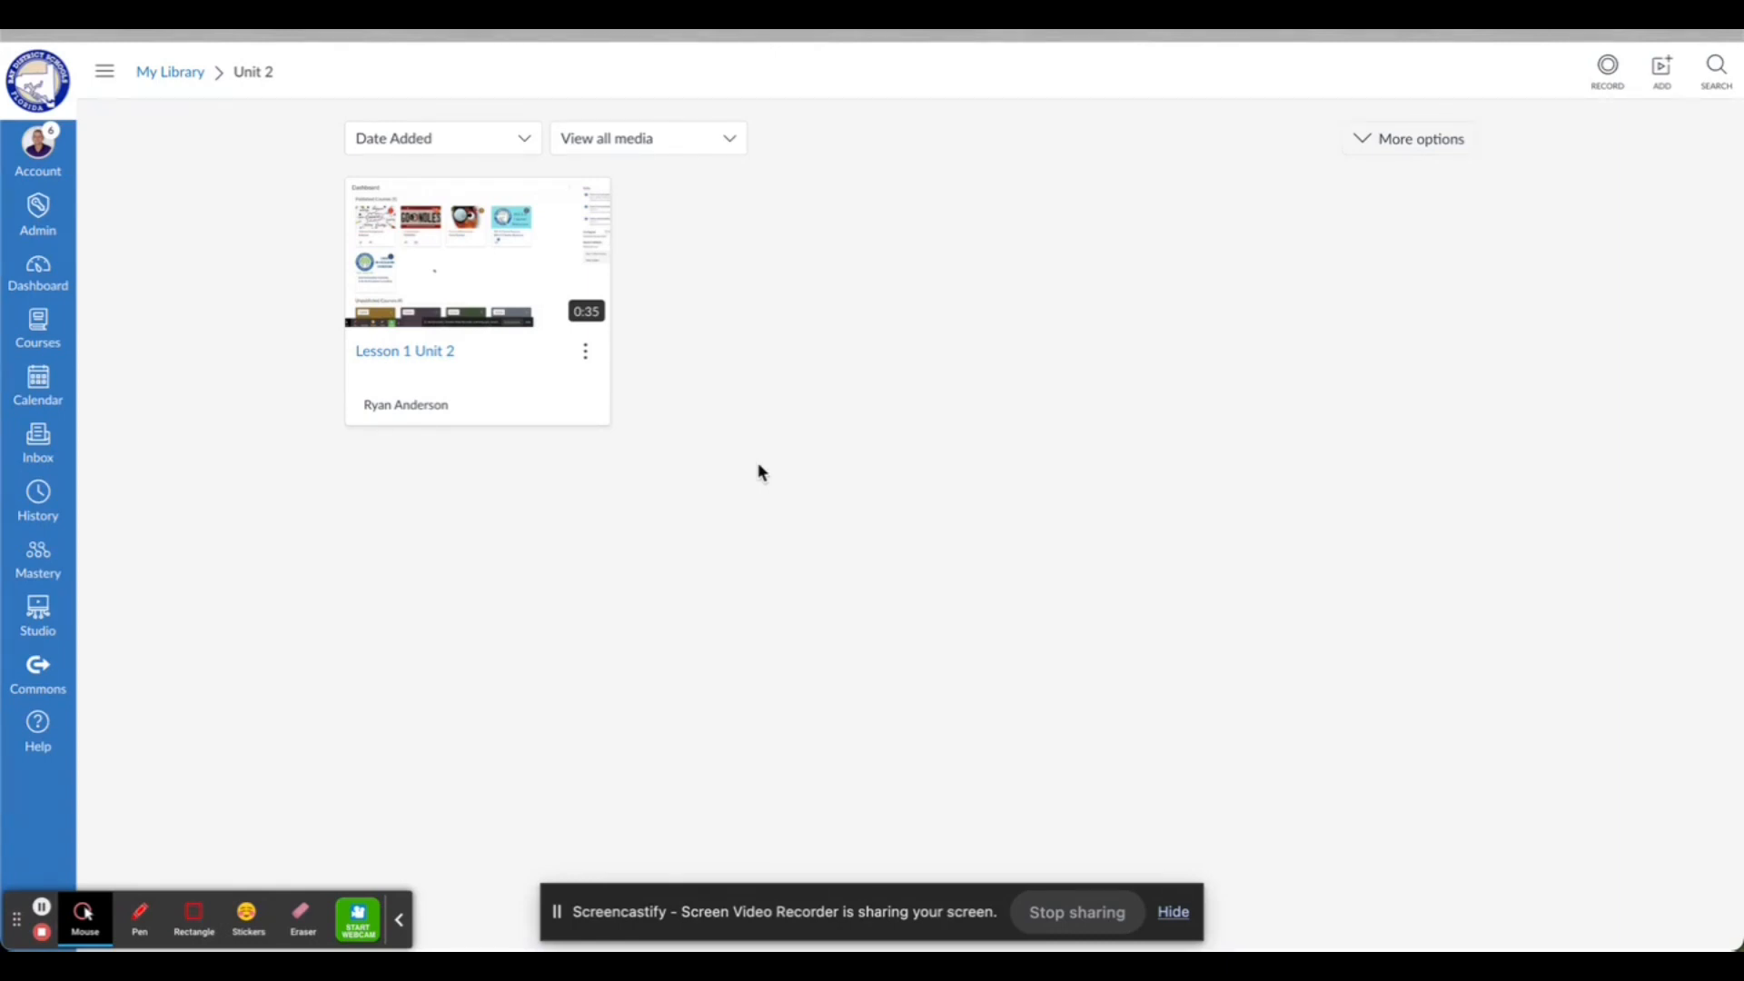
Open the first published training course from the Dashboard and look through its module items
{"action": "left_click", "coordinate": [40, 269]}
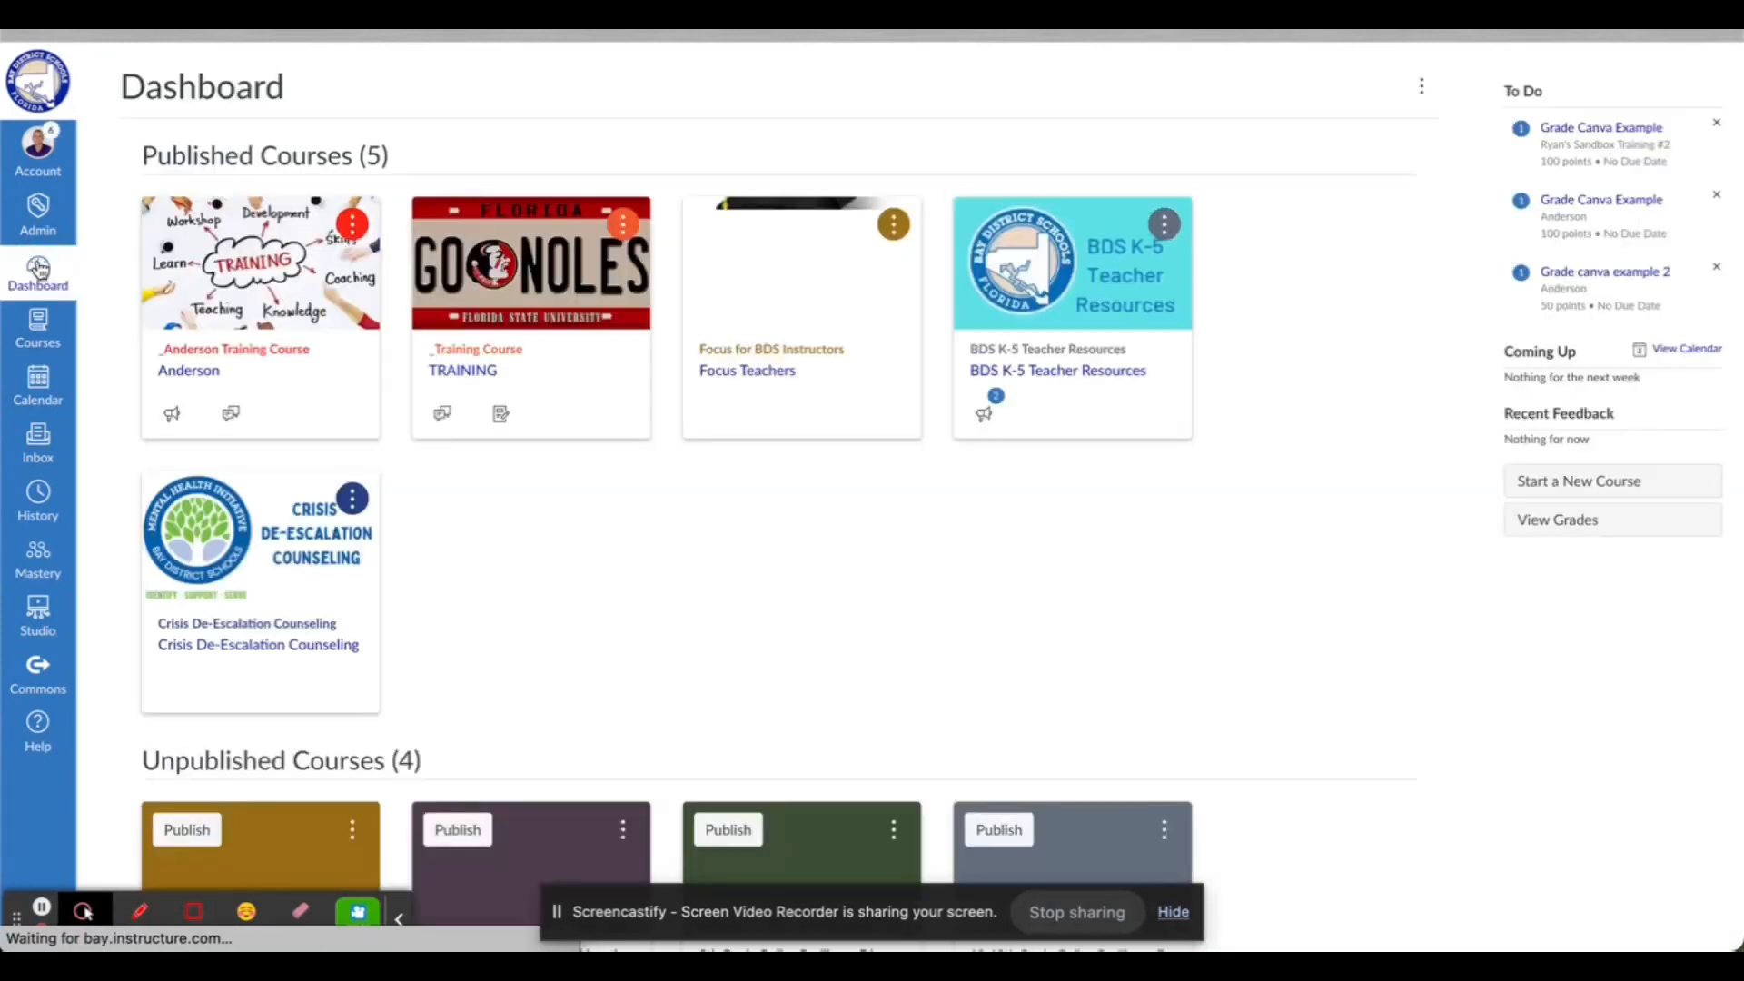
{"action": "left_click", "coordinate": [250, 368]}
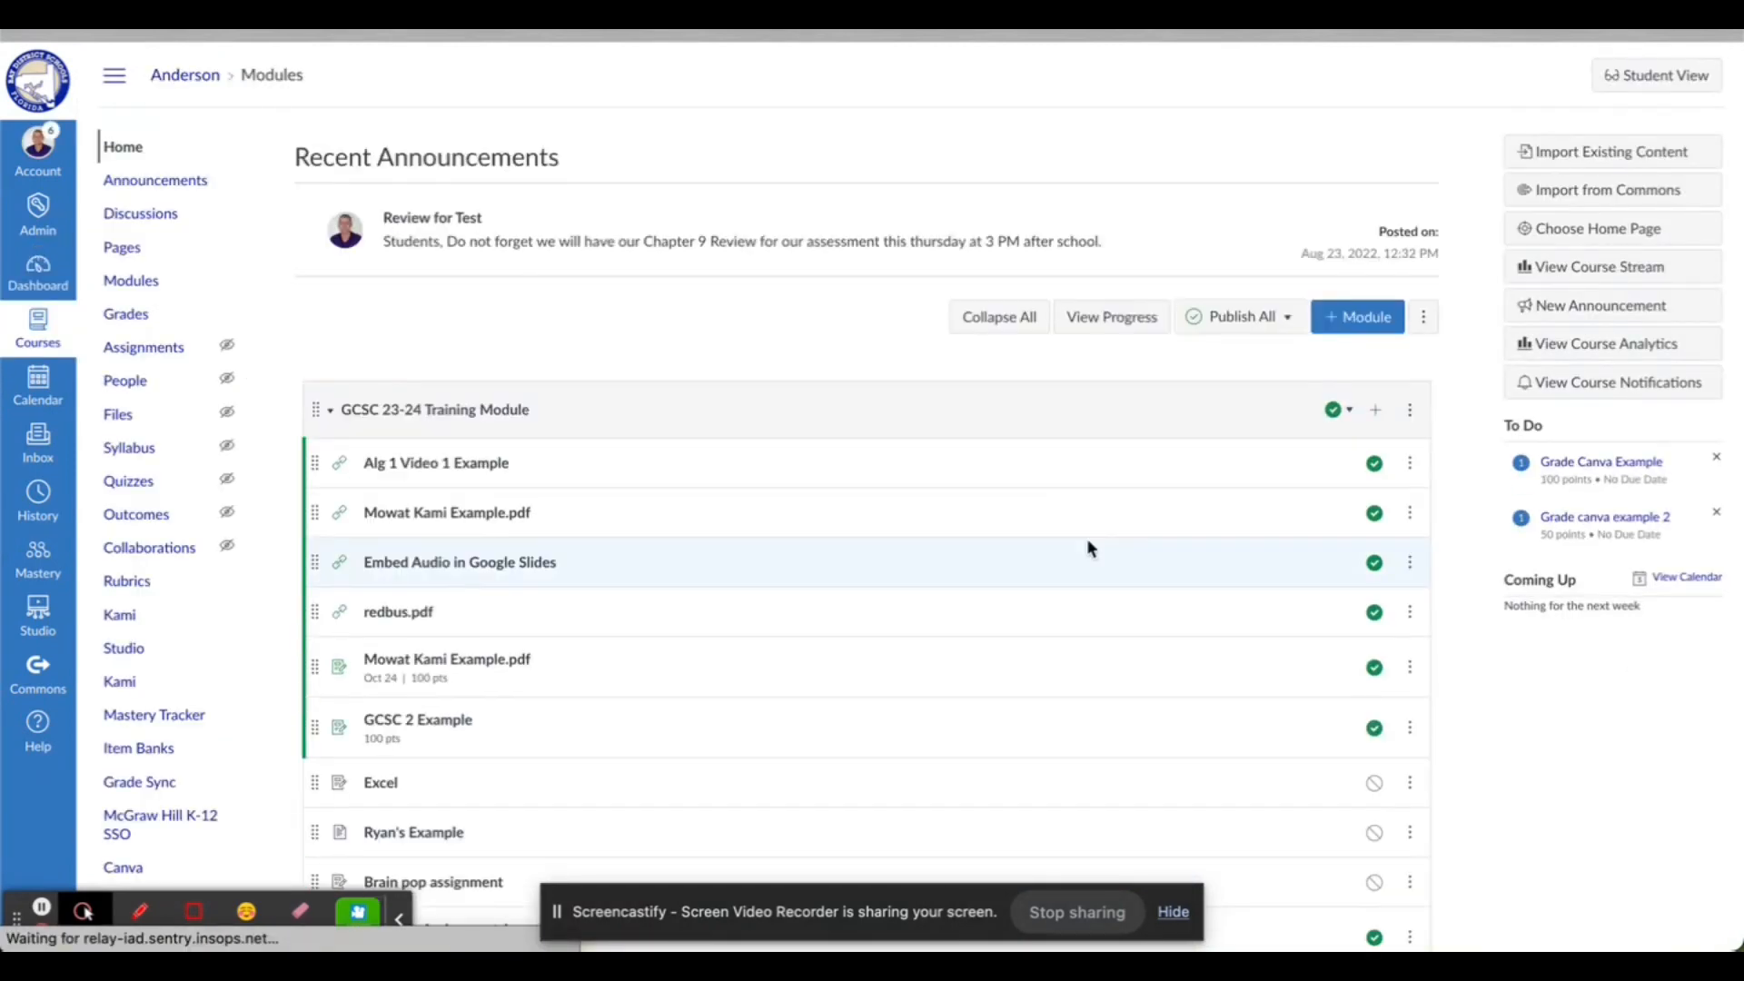
{"action": "scroll", "coordinate": [1090, 545], "scroll_direction": "down", "scroll_amount": 10}
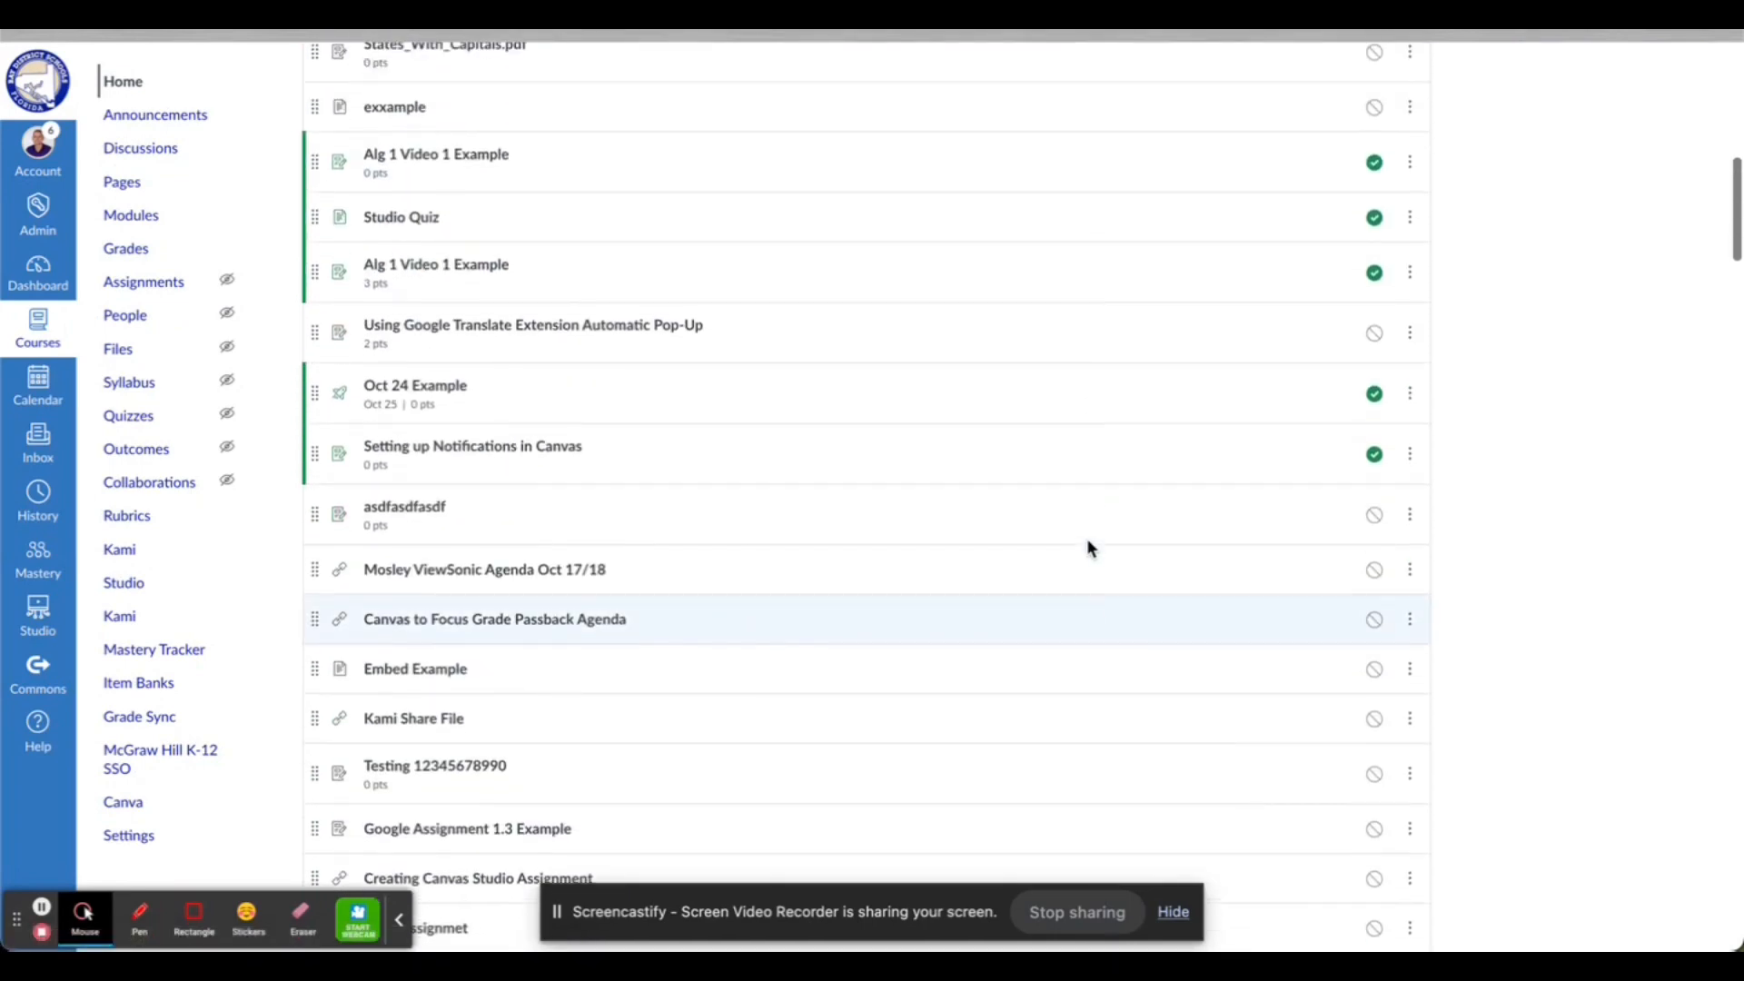
{"action": "scroll", "coordinate": [1090, 548], "scroll_direction": "up", "scroll_amount": 10}
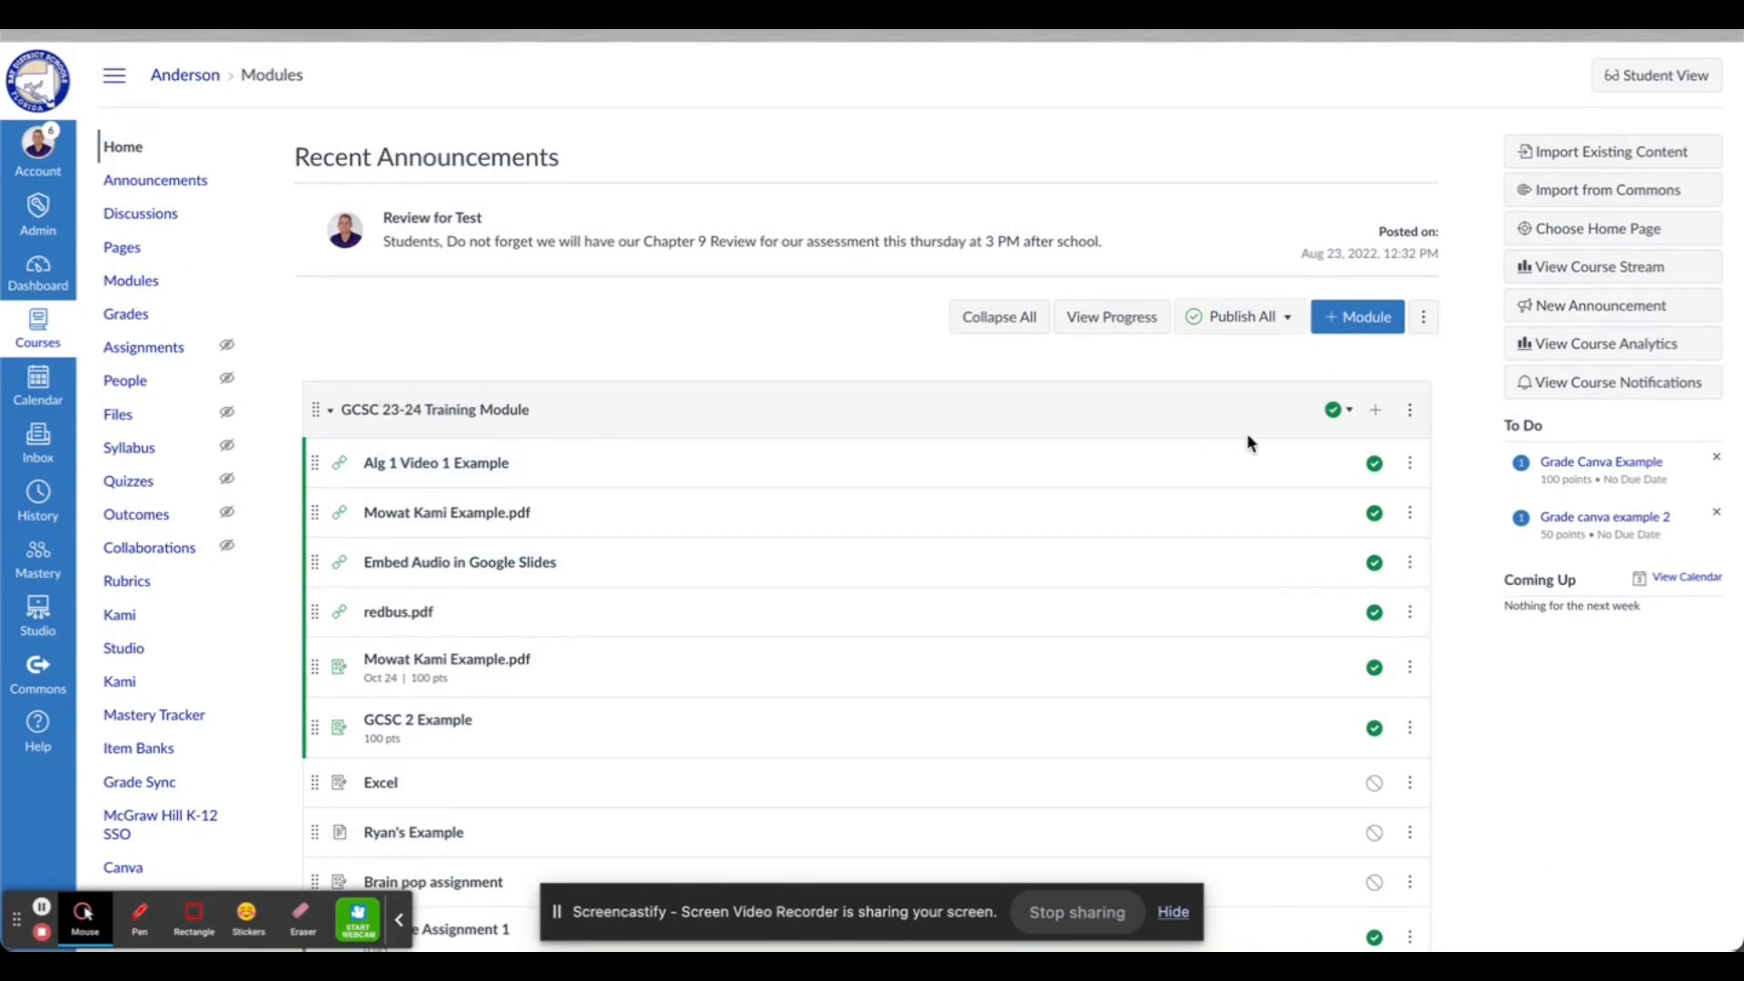
Start adding an External Tool item to the GCSC 23-24 Training Module, choose Studio, and enlarge and reposition its resource picker
{"action": "left_click", "coordinate": [1377, 411]}
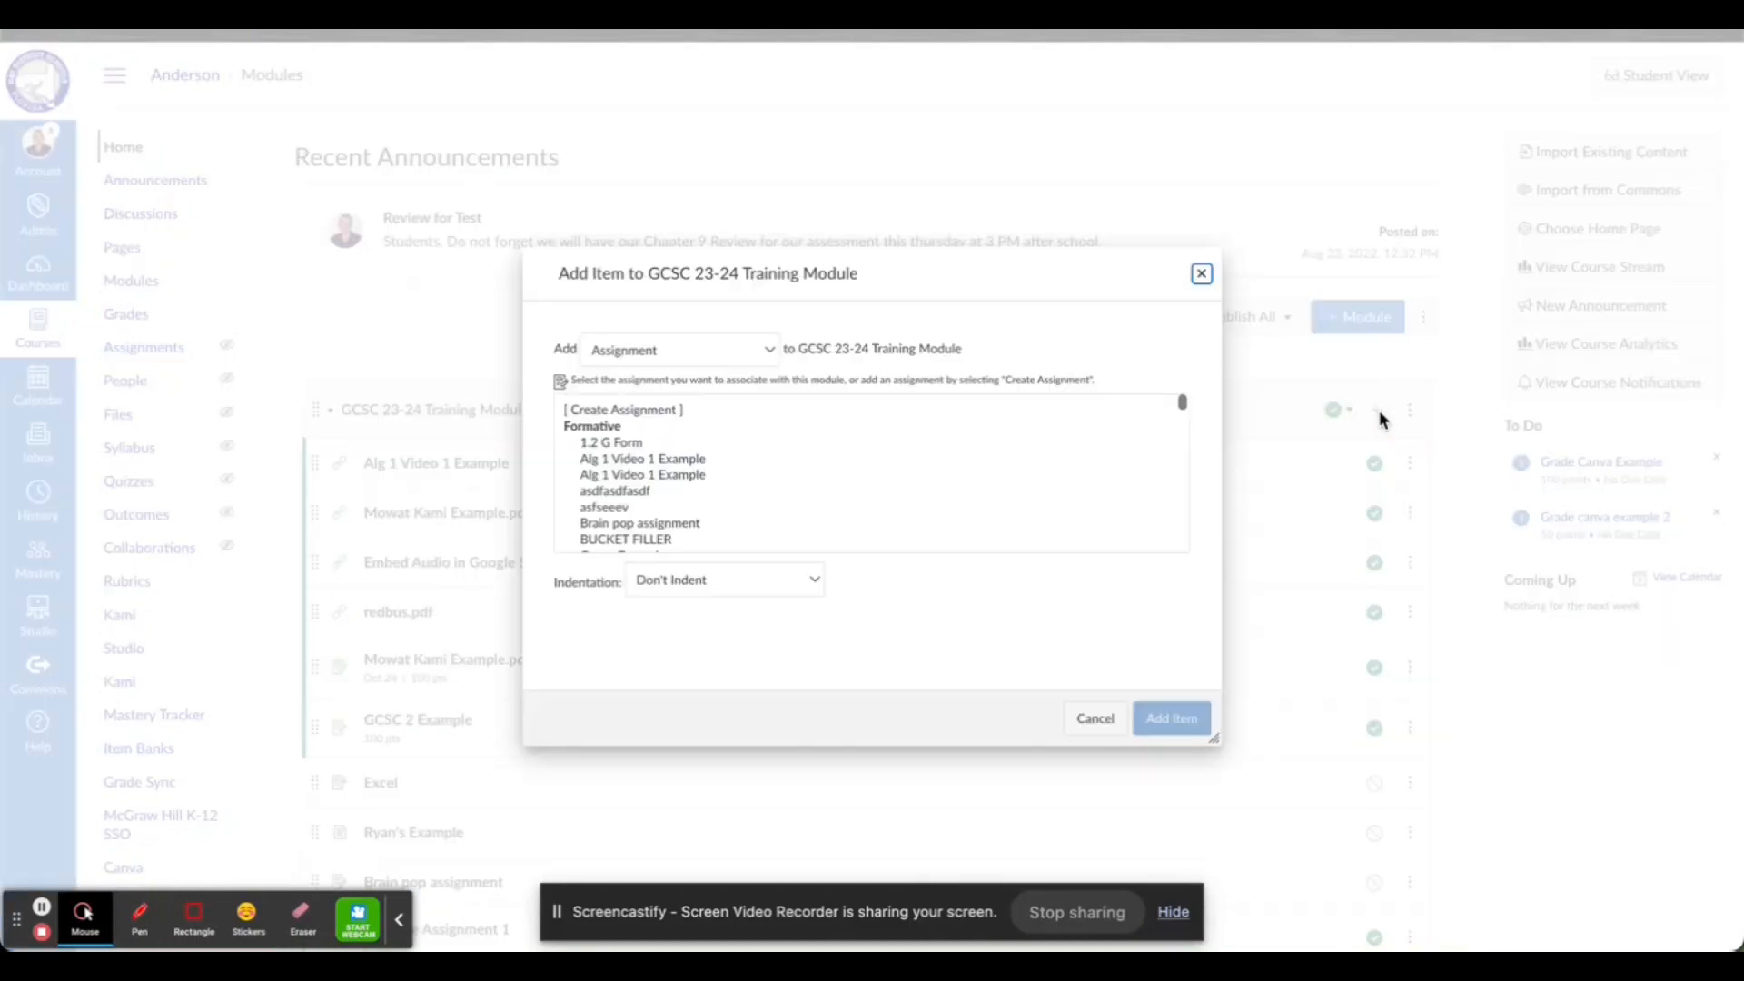
{"action": "left_click", "coordinate": [769, 353]}
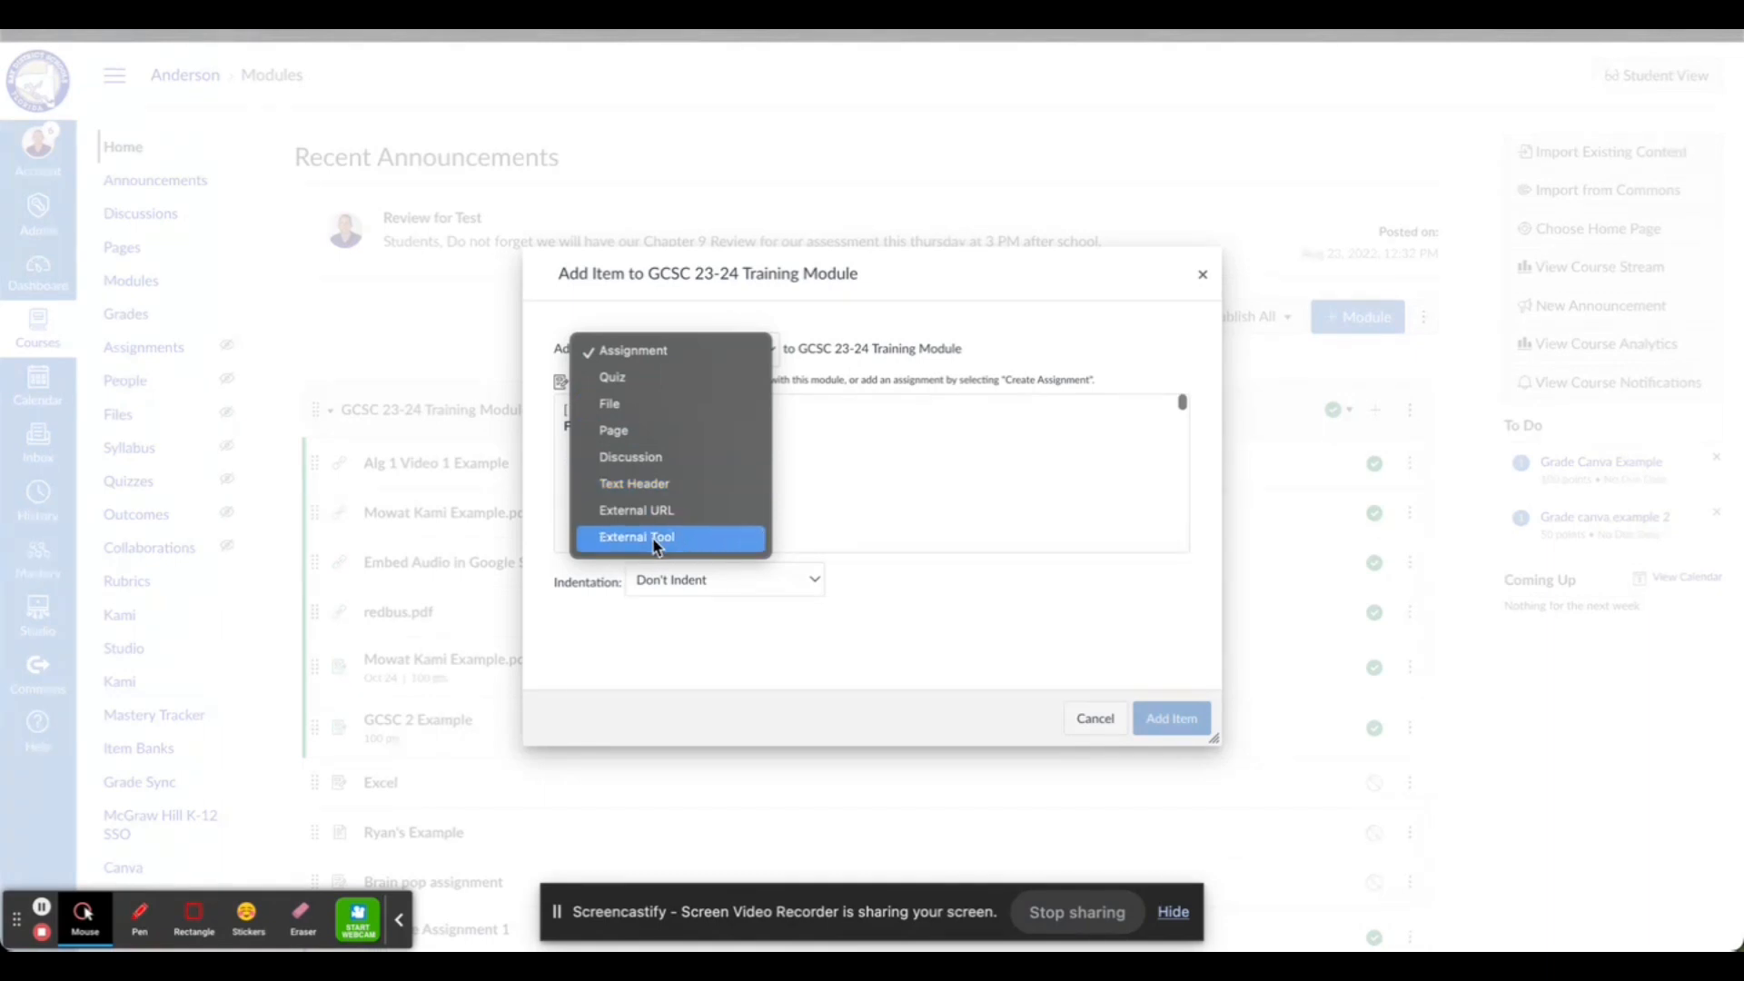
{"action": "left_click", "coordinate": [705, 548]}
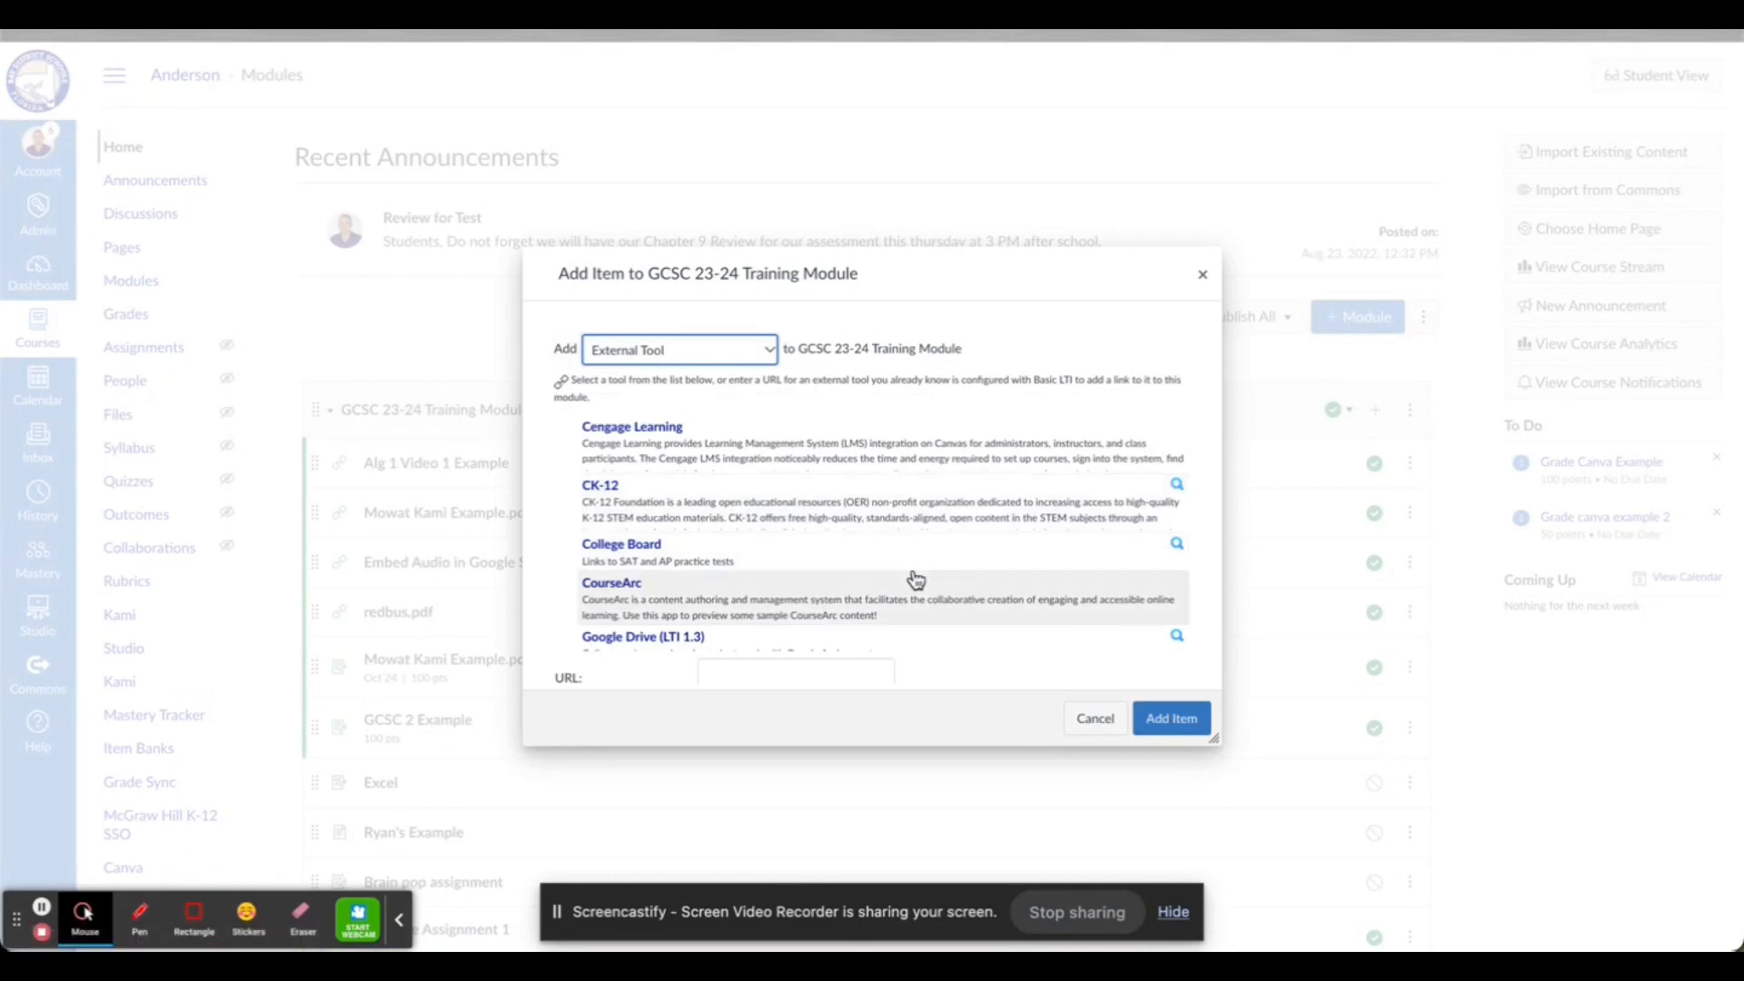
{"action": "scroll", "coordinate": [916, 579], "scroll_direction": "down", "scroll_amount": 10}
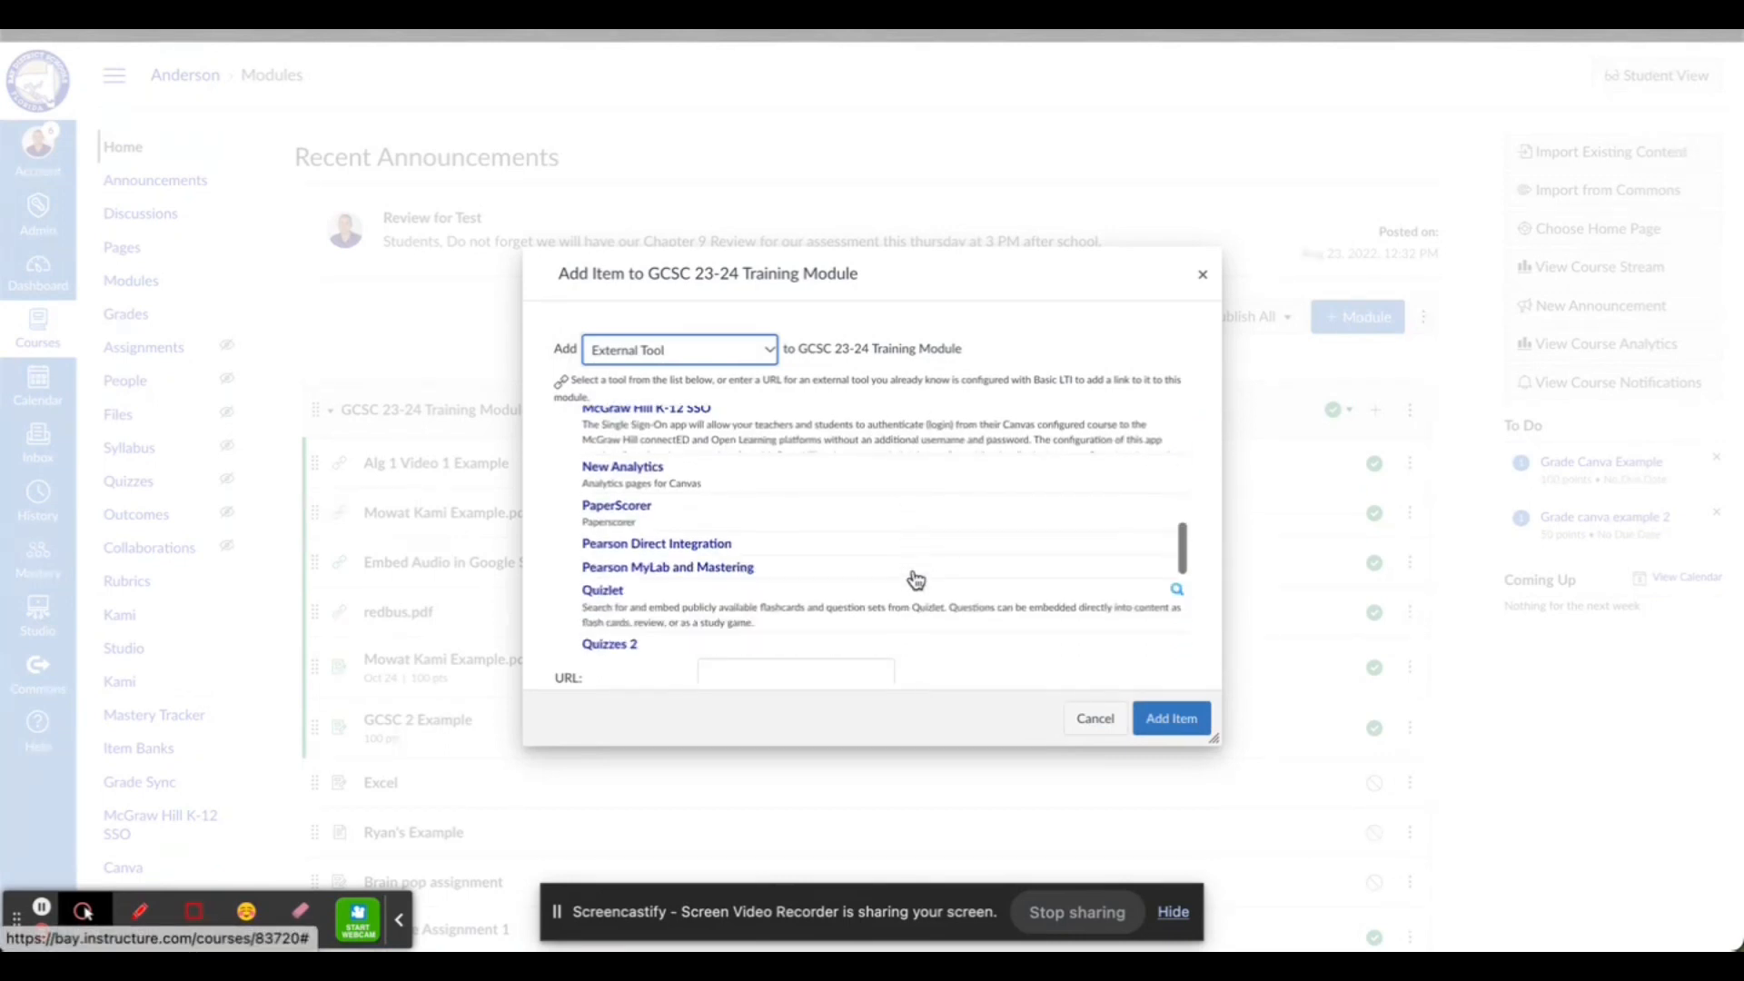
{"action": "scroll", "coordinate": [915, 580], "scroll_direction": "down", "scroll_amount": 5}
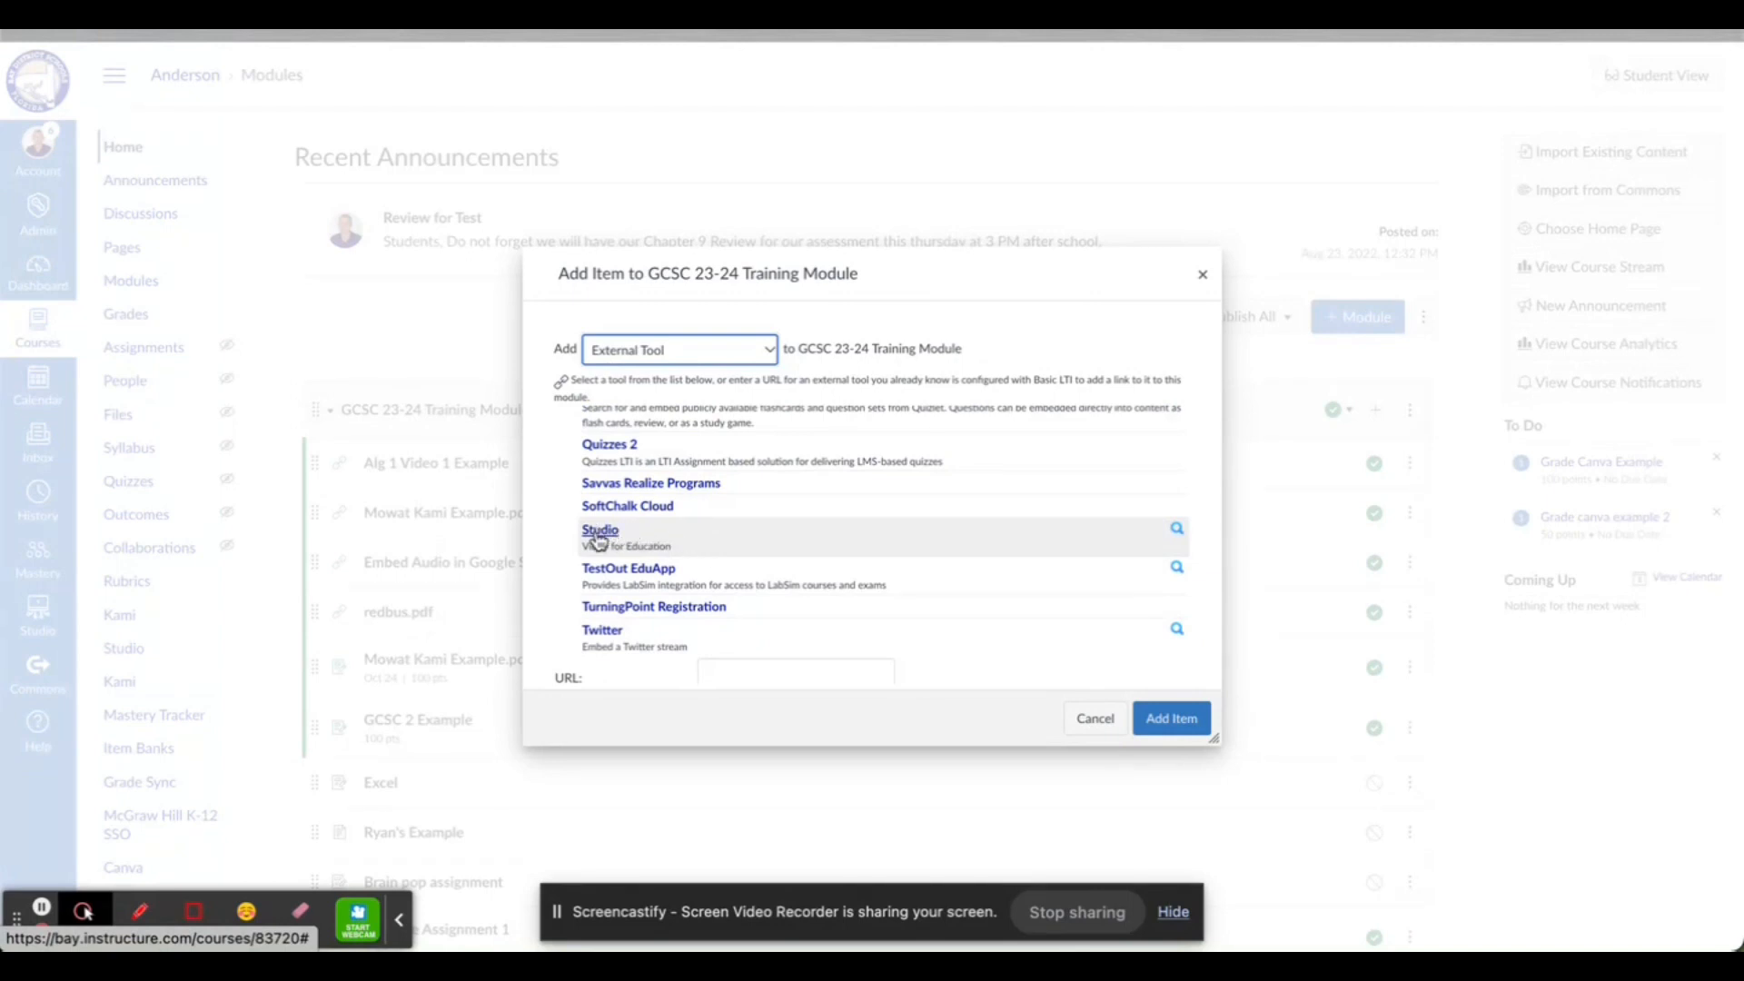
{"action": "left_click", "coordinate": [668, 537]}
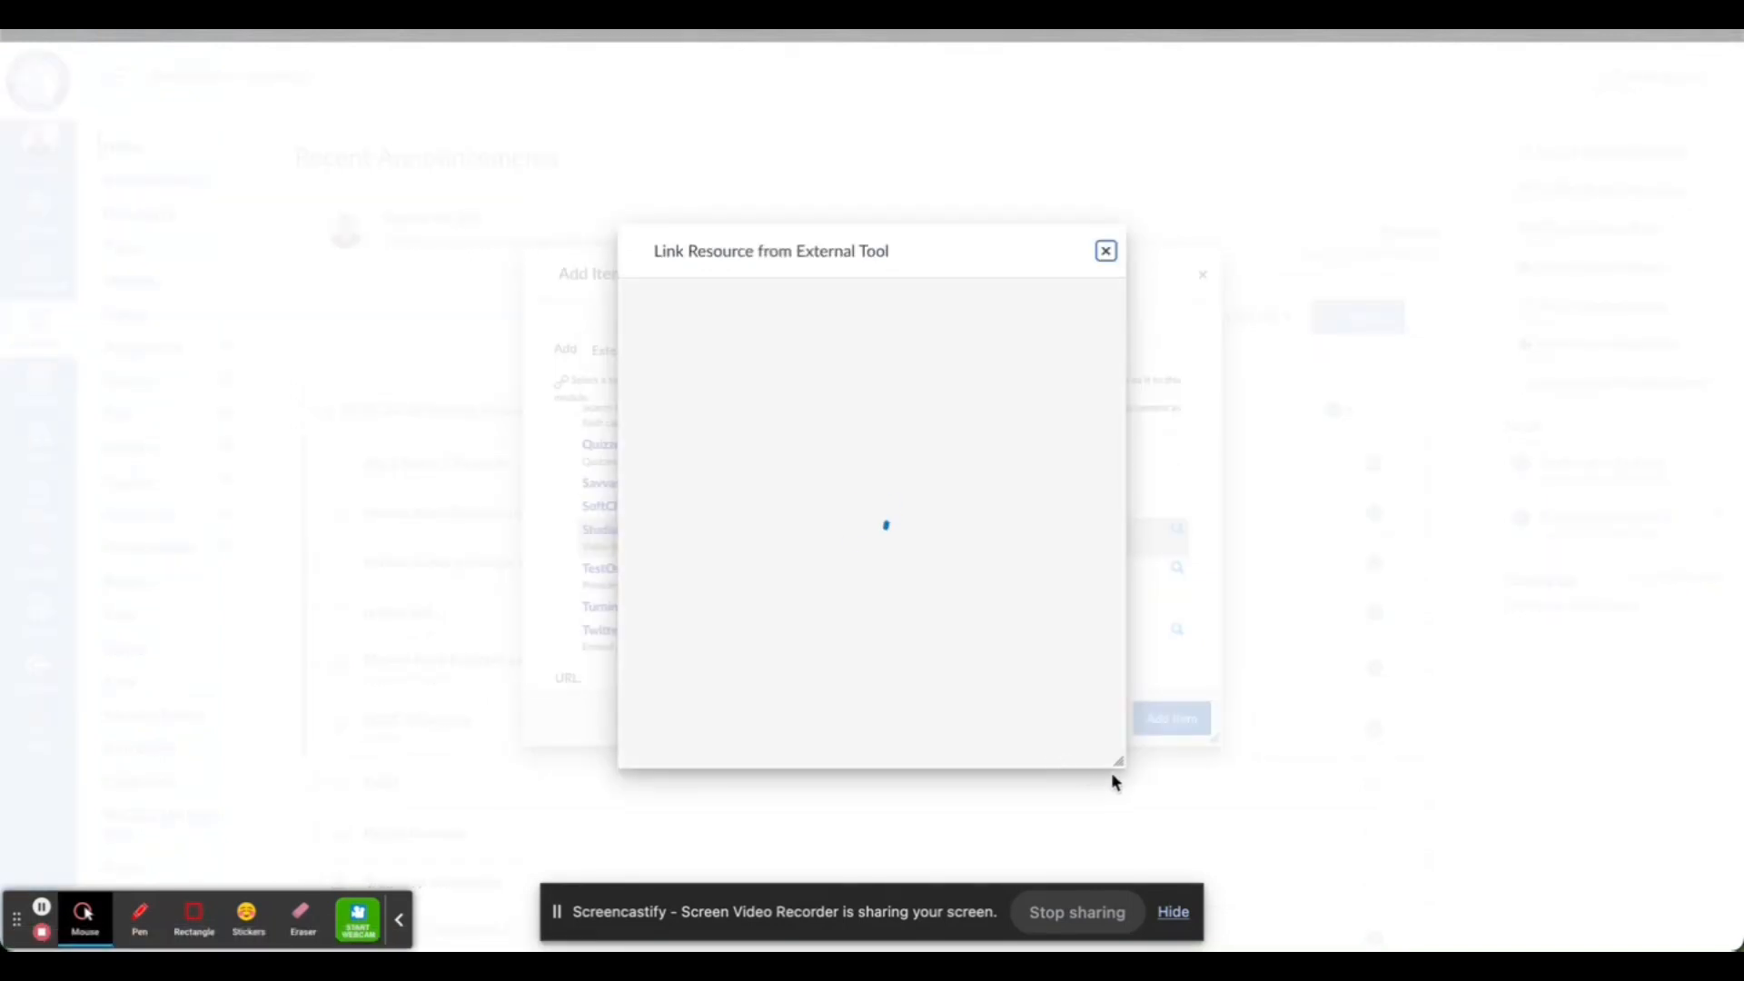
{"action": "left_click_drag", "start_coordinate": [1125, 762], "coordinate": [1252, 852]}
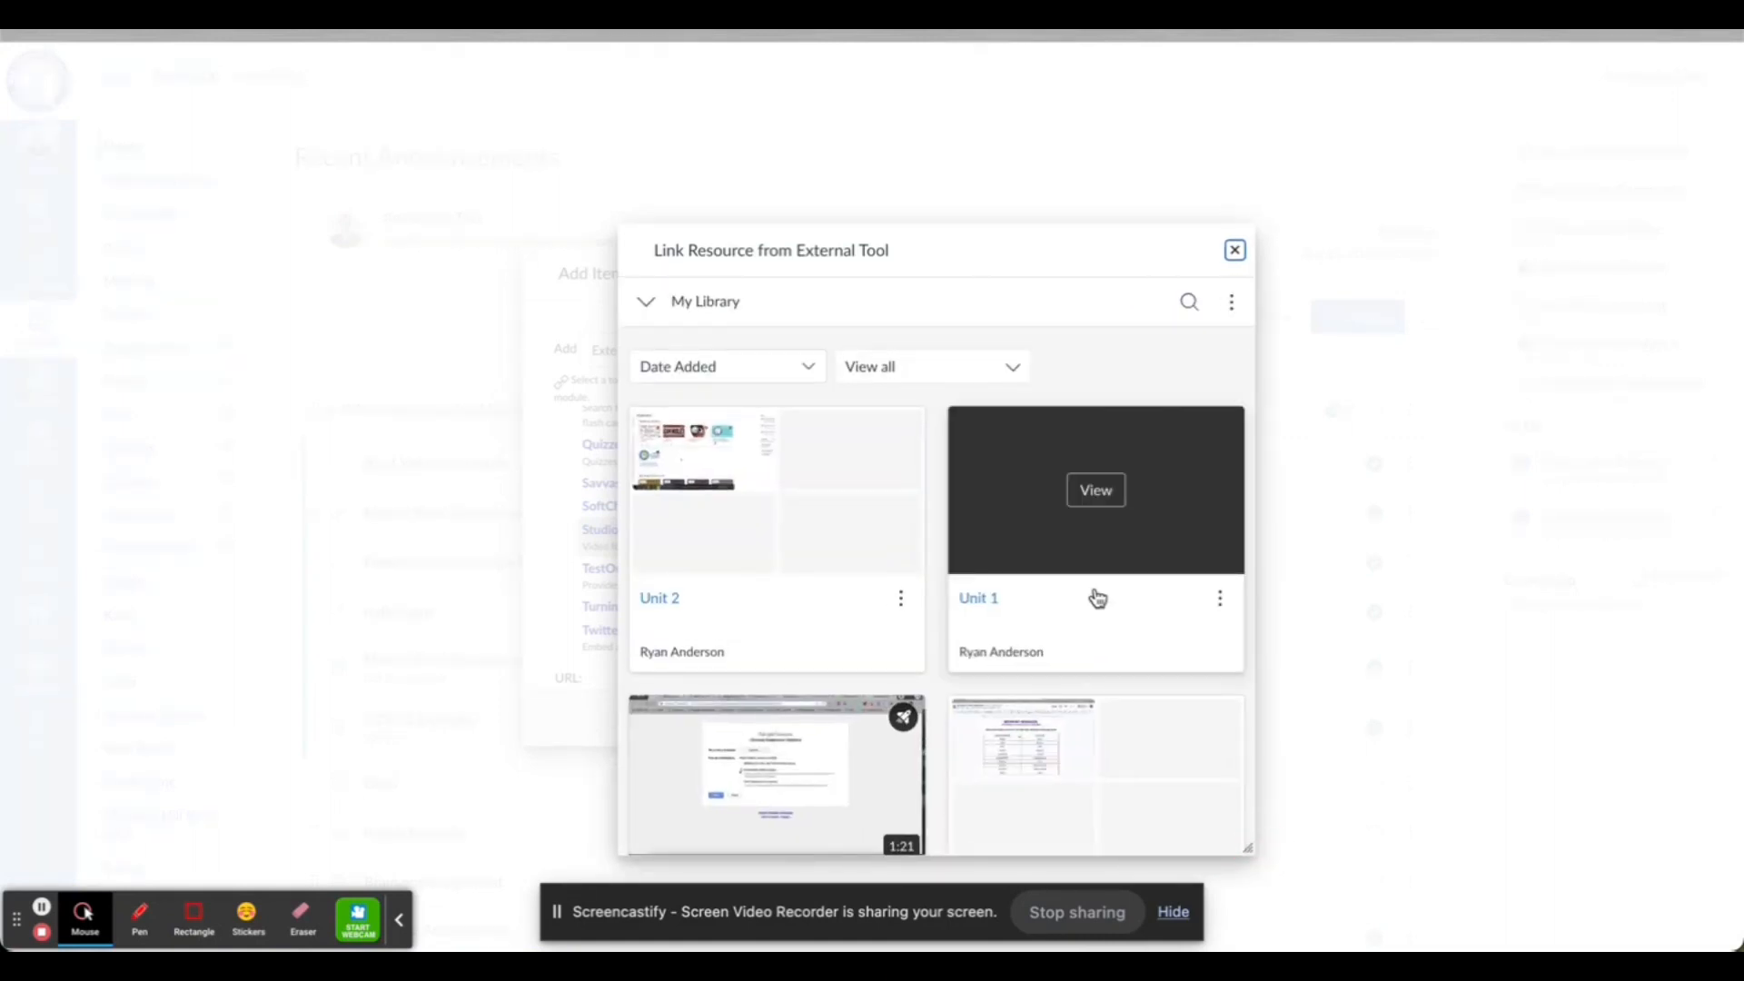
{"action": "left_click_drag", "start_coordinate": [1024, 234], "coordinate": [857, 126]}
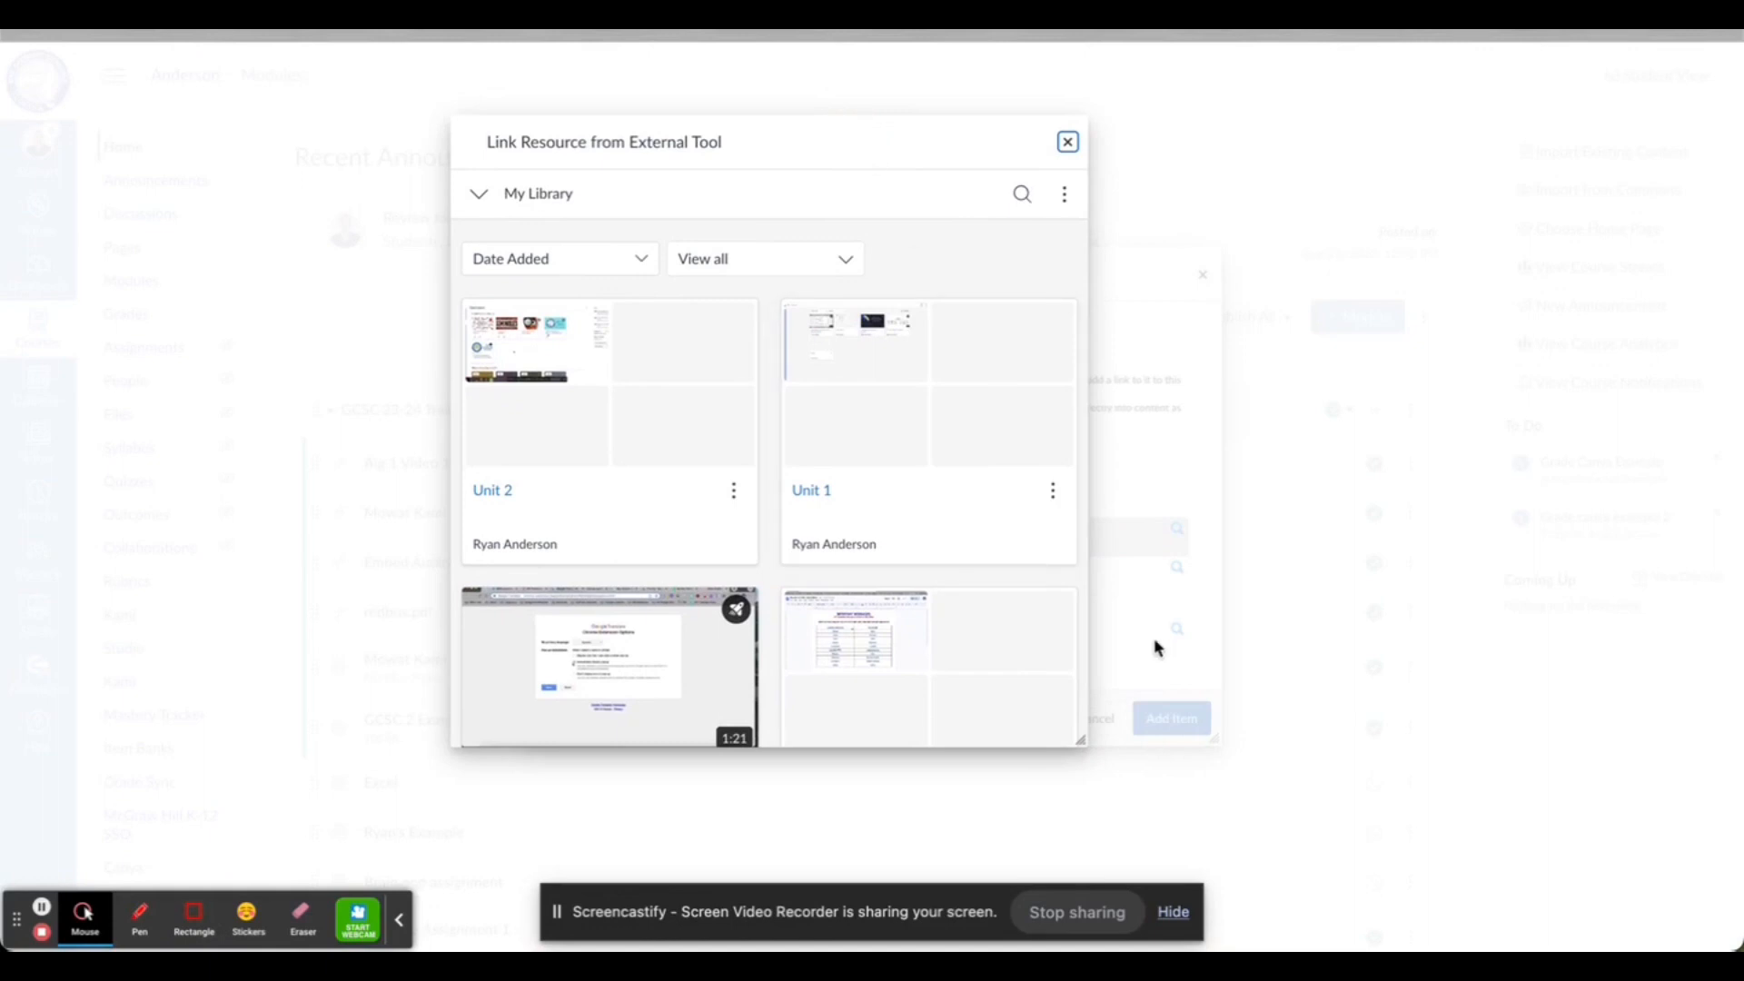
Embed the Lesson 1 Unit 2 video from the Unit 2 collection with media tabs displayed, and add it to the GCSC 23-24 Training Module
{"action": "left_click_drag", "start_coordinate": [1081, 741], "coordinate": [1327, 808]}
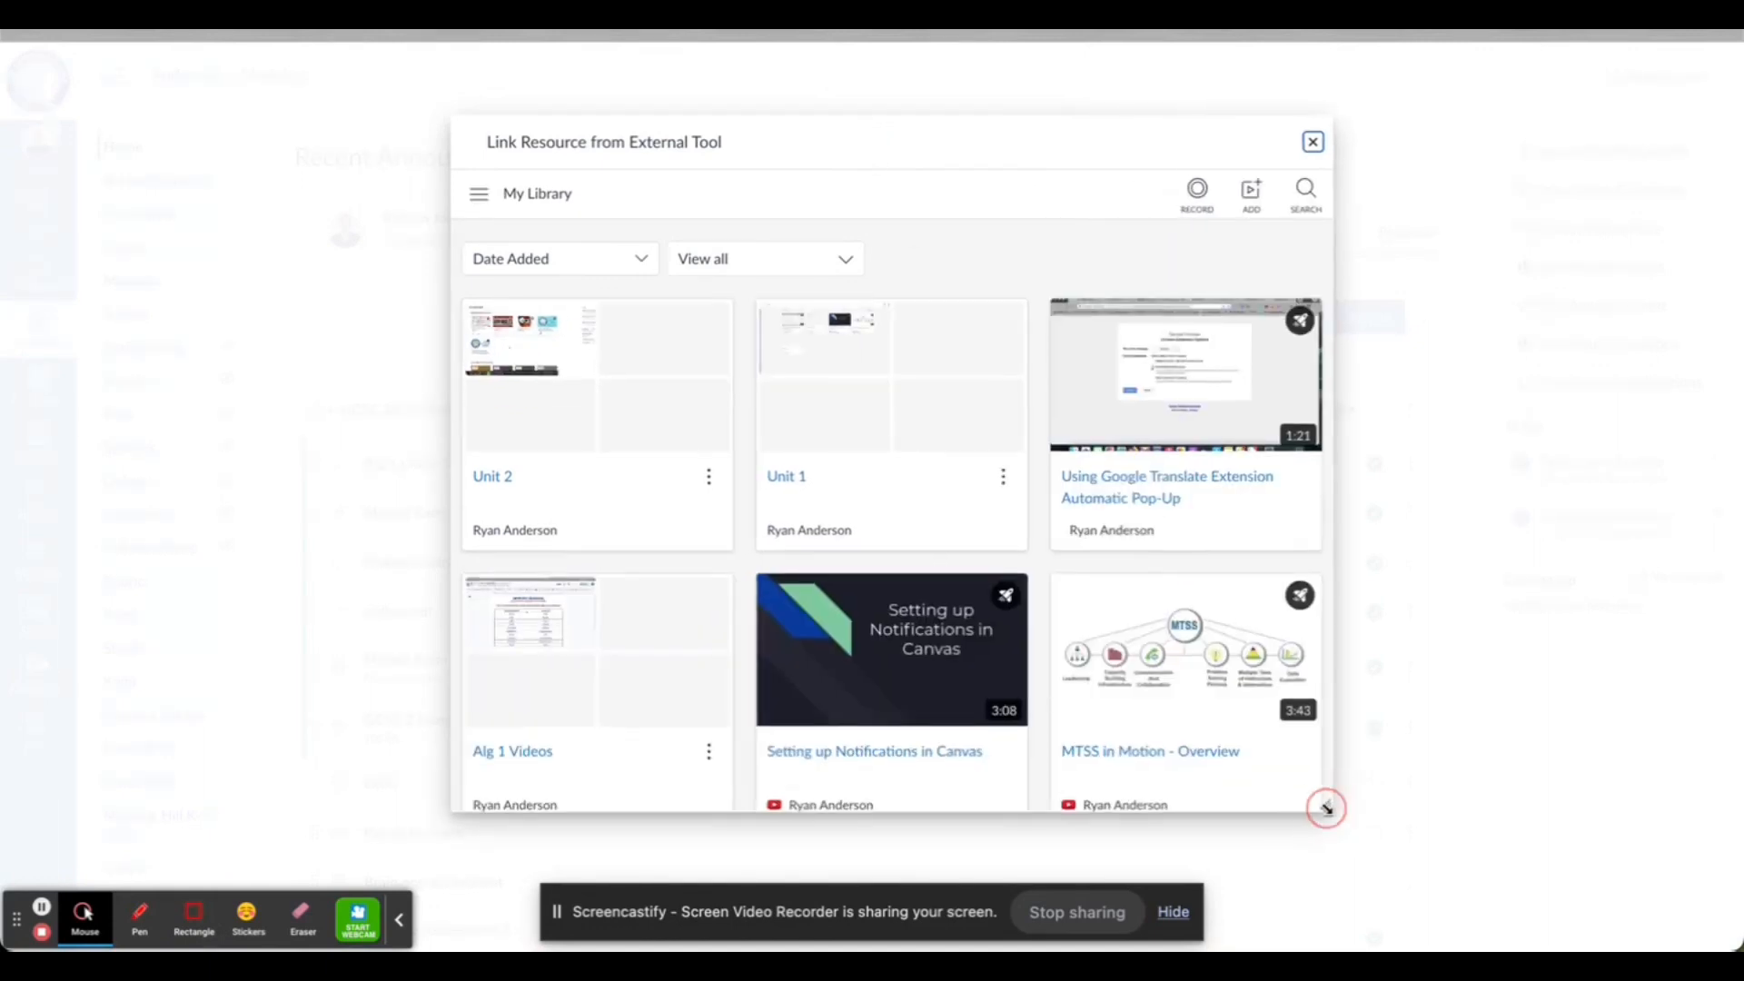
{"action": "left_click", "coordinate": [610, 508]}
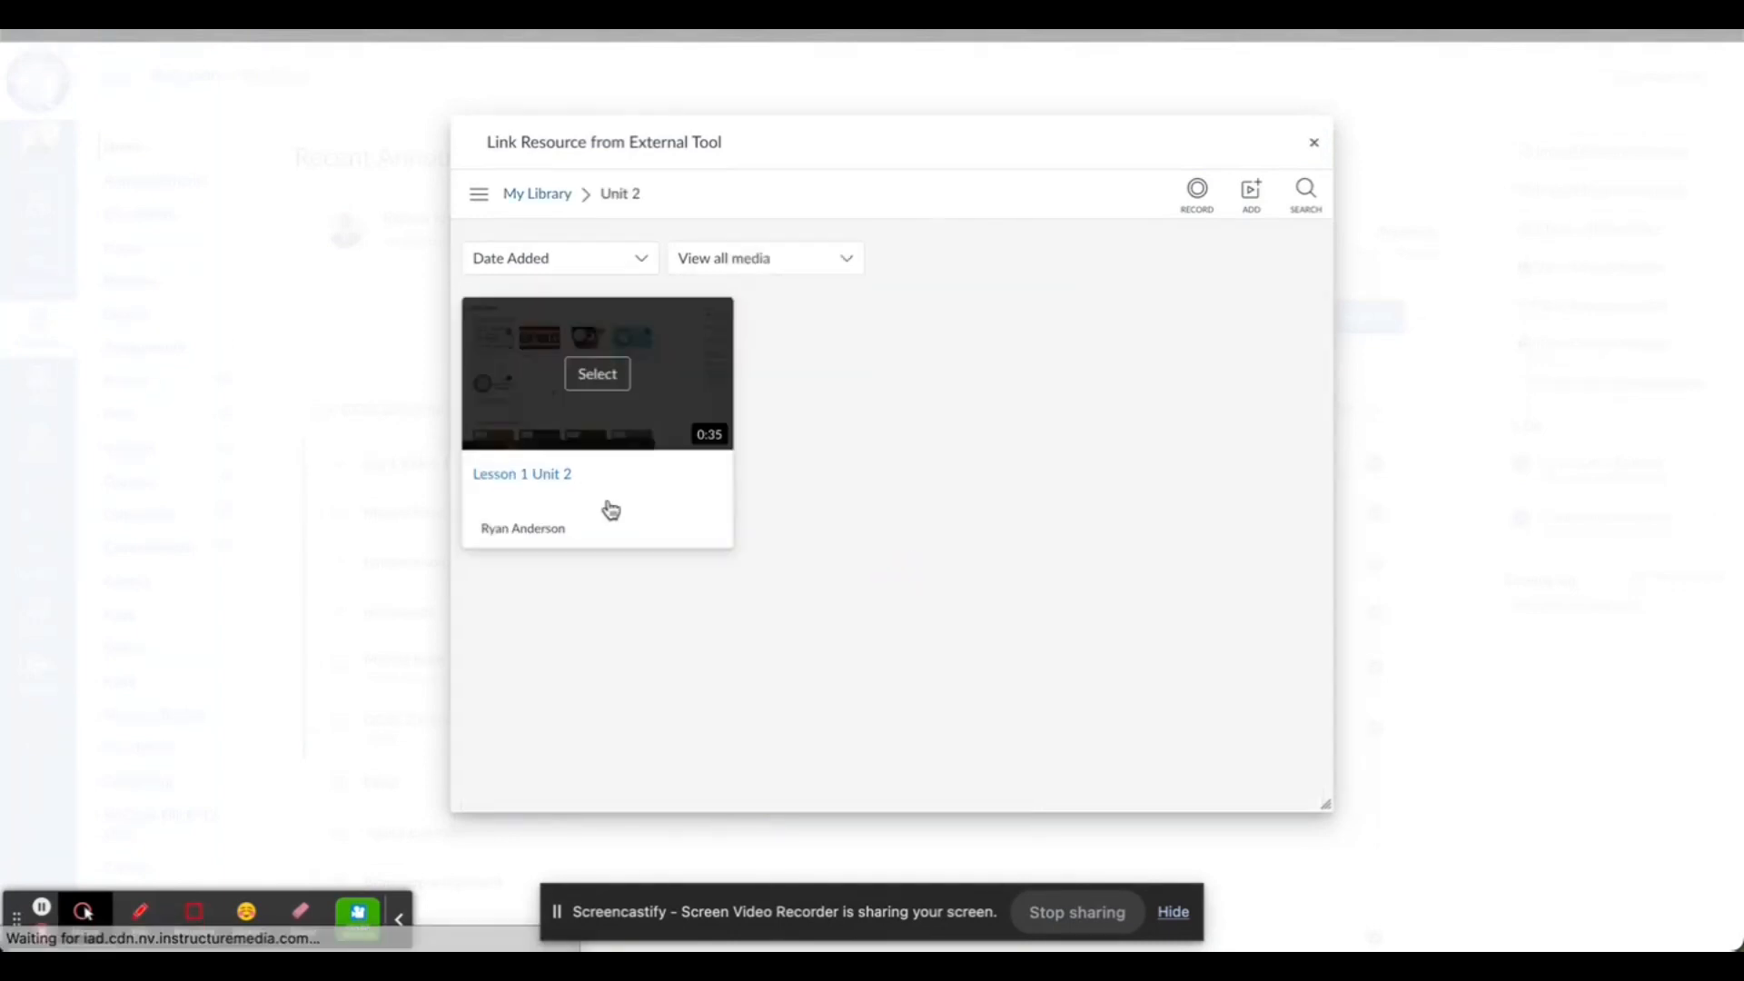
{"action": "left_click", "coordinate": [607, 382]}
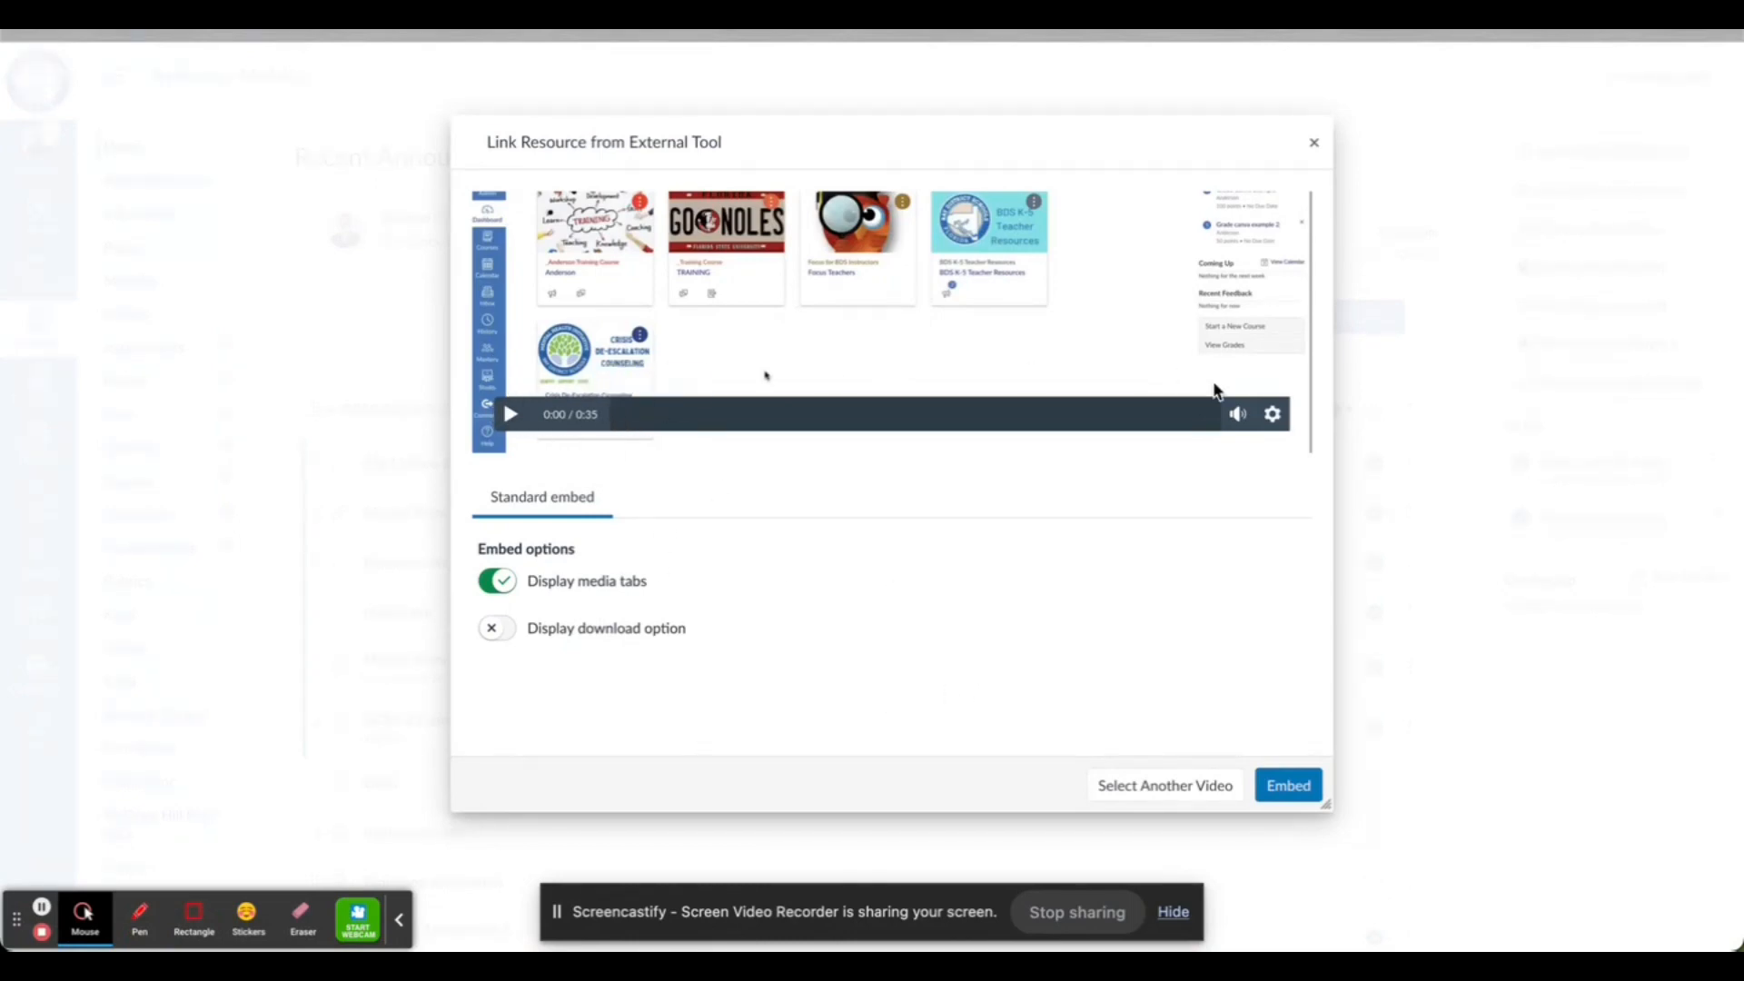
{"action": "left_click", "coordinate": [1274, 414]}
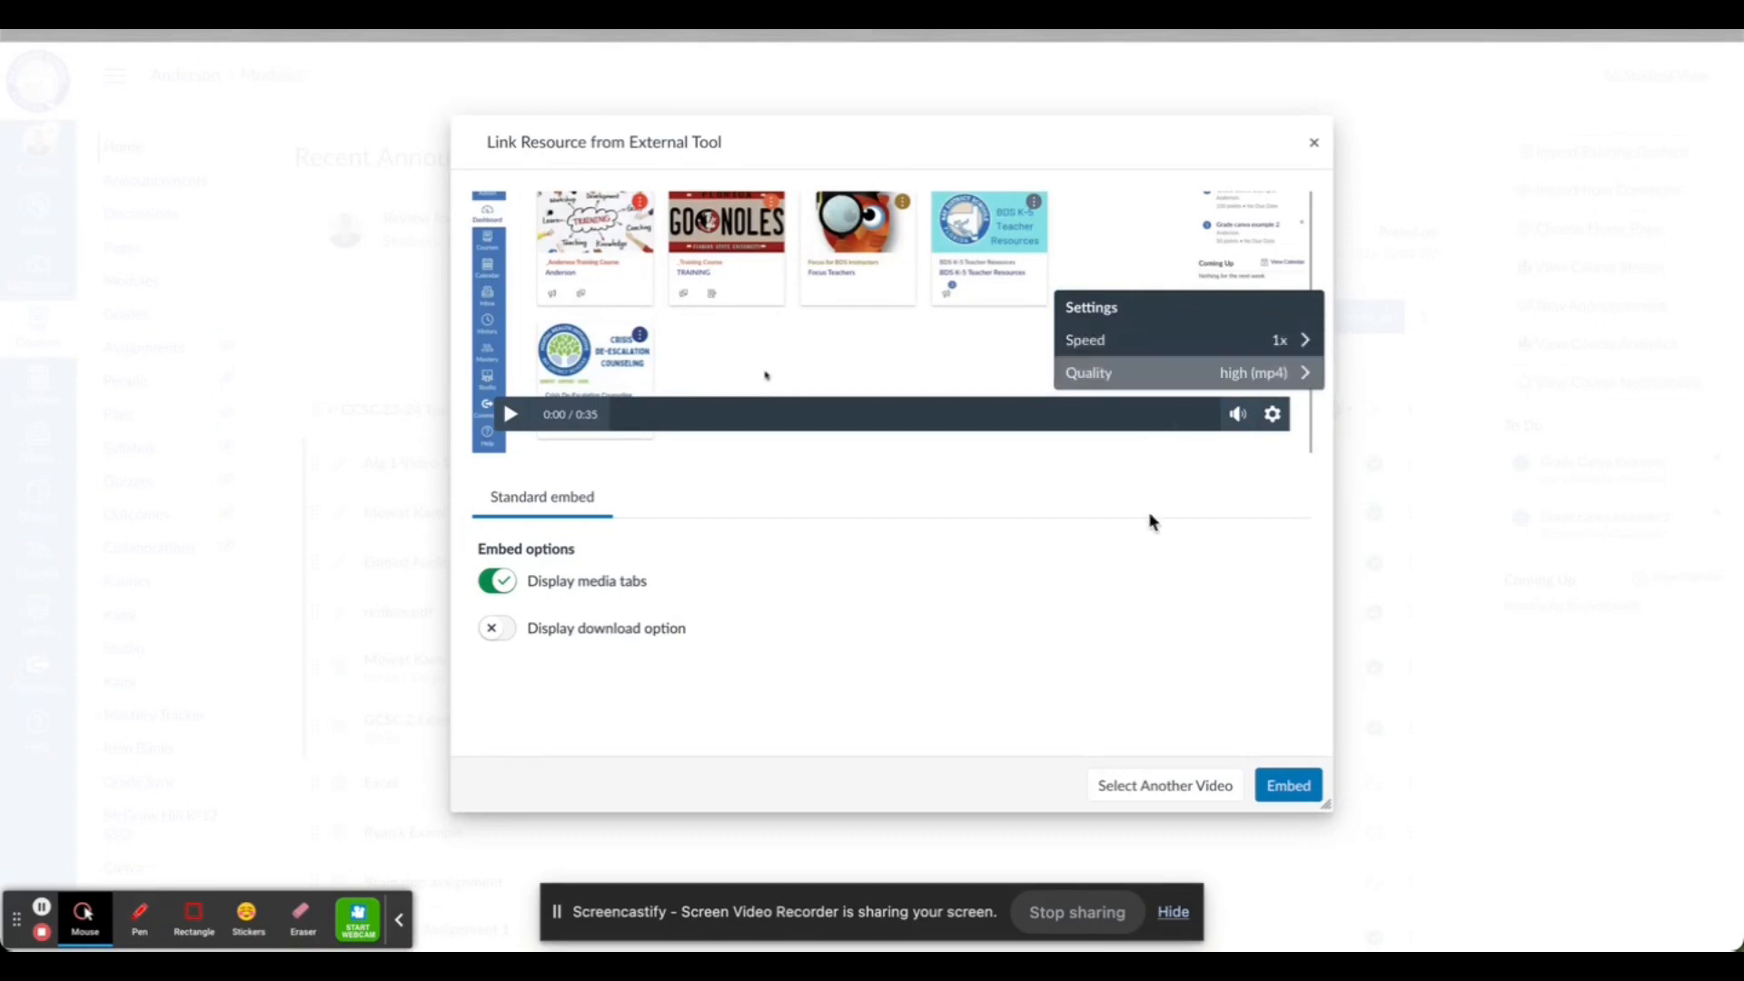
{"action": "left_click", "coordinate": [1161, 533]}
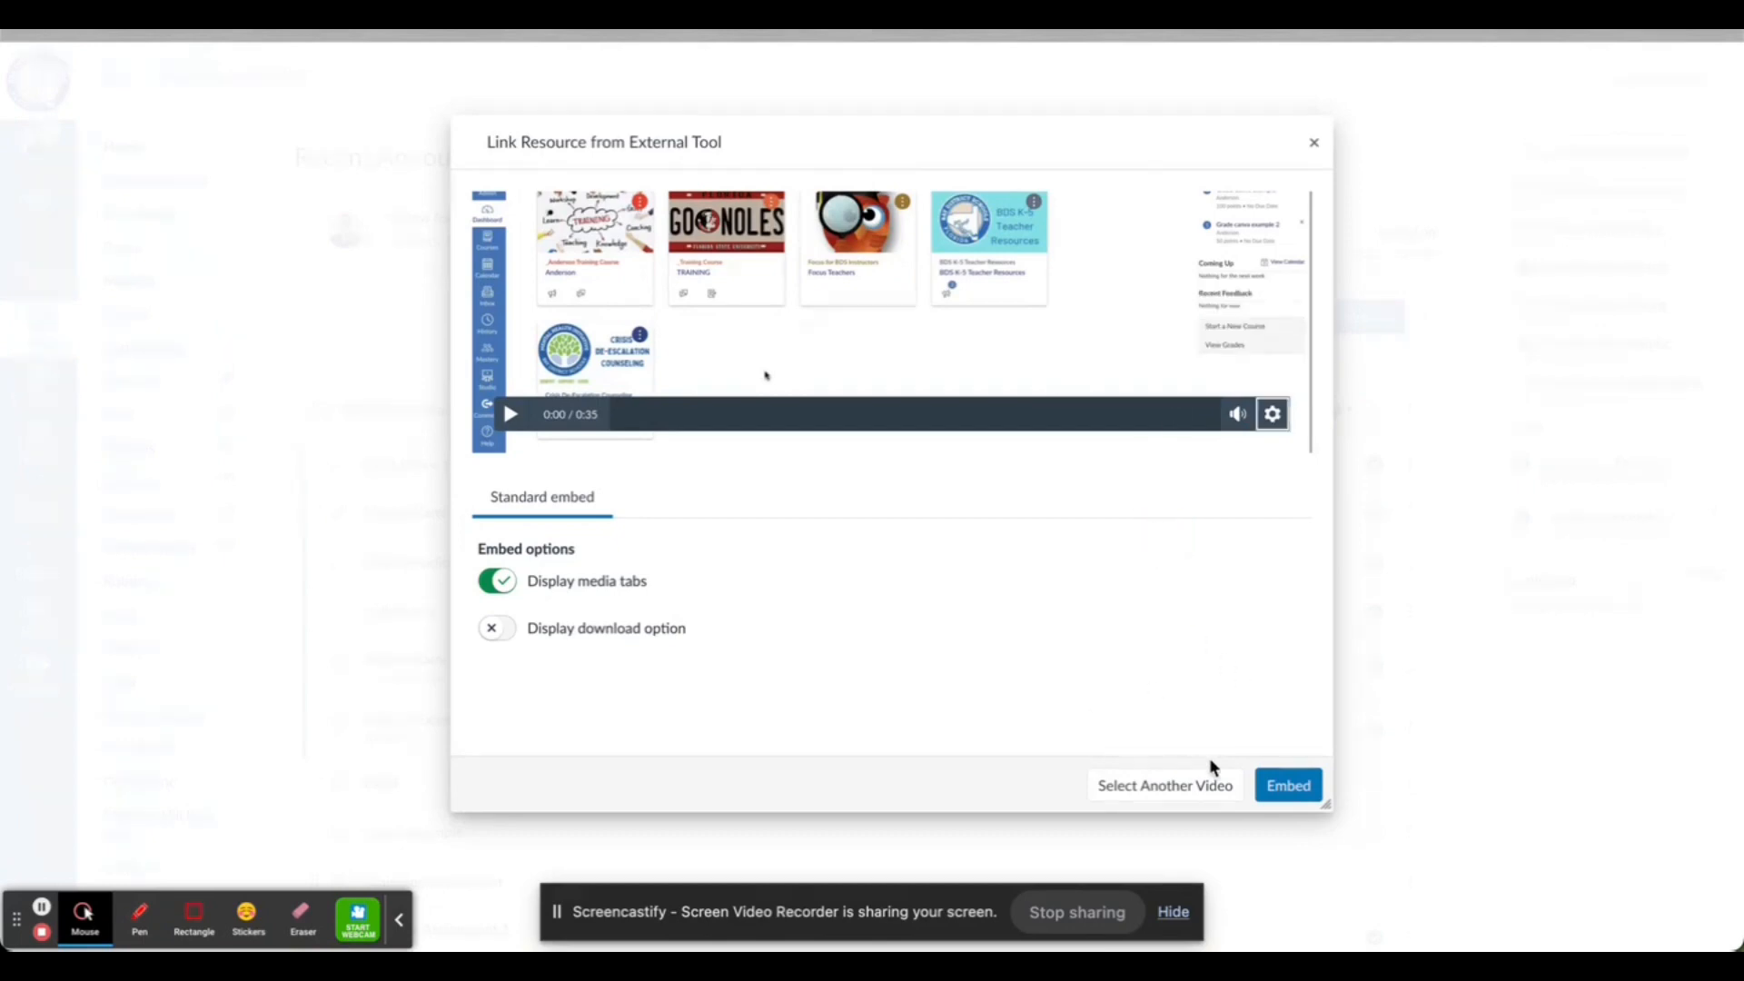
{"action": "left_click", "coordinate": [1308, 787]}
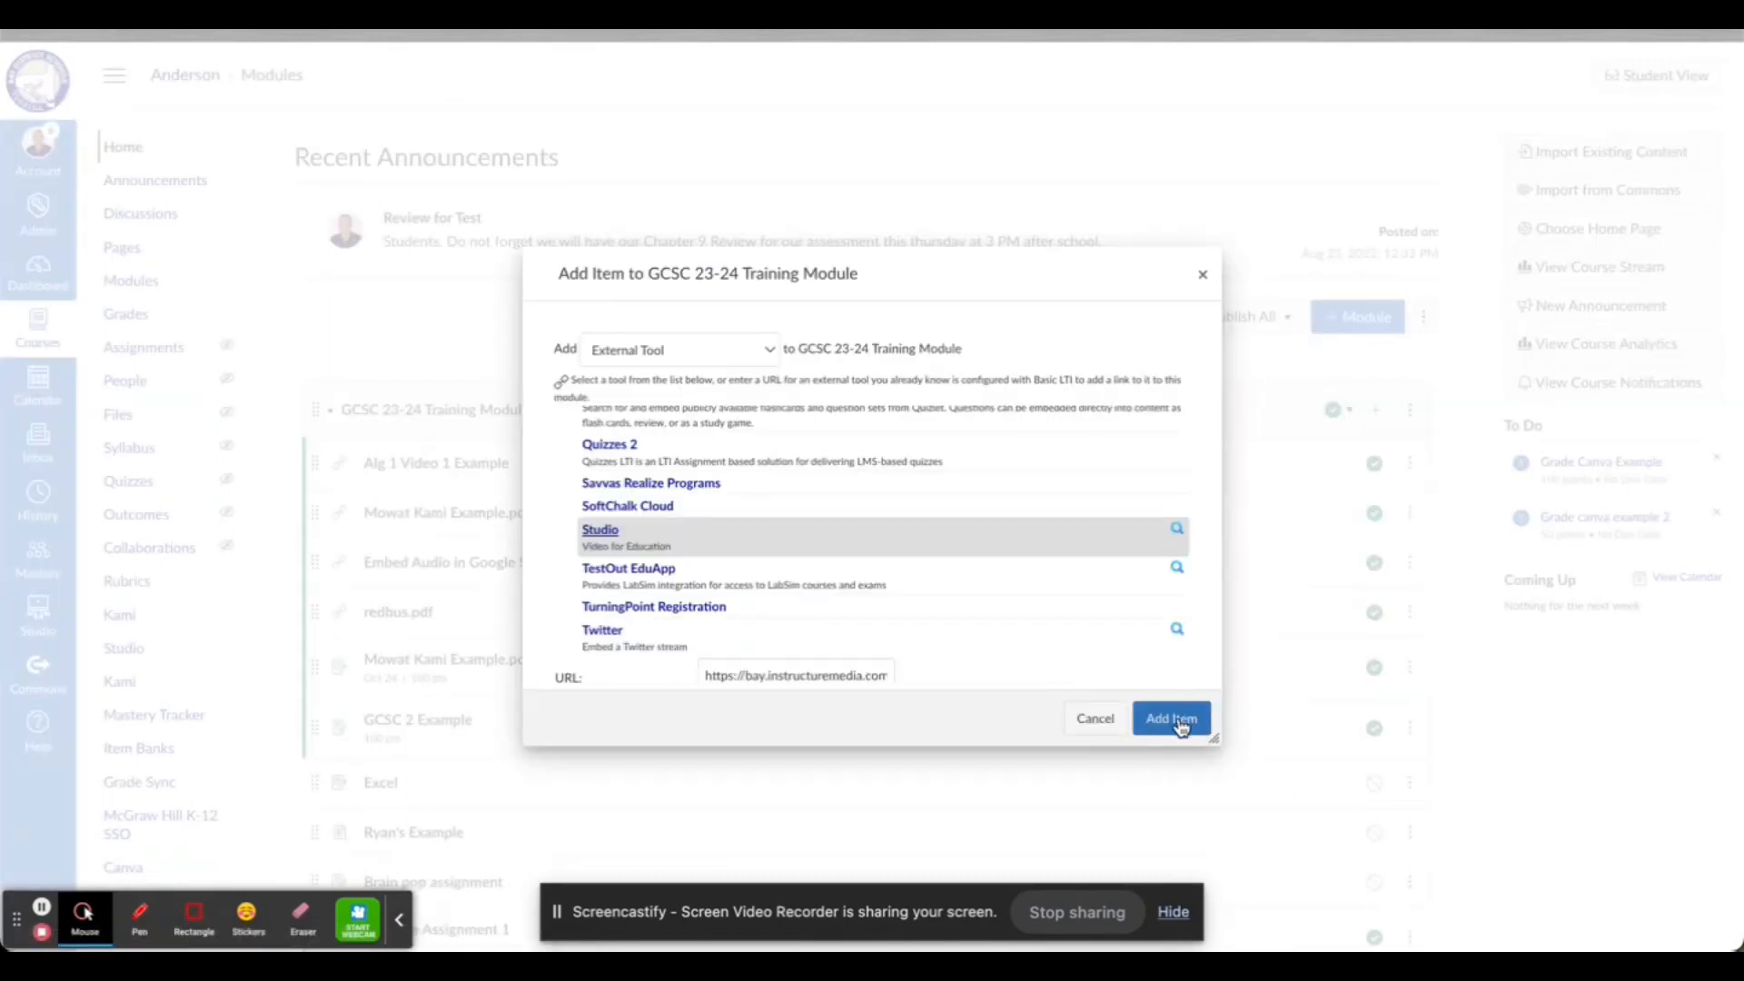
{"action": "left_click", "coordinate": [1181, 720]}
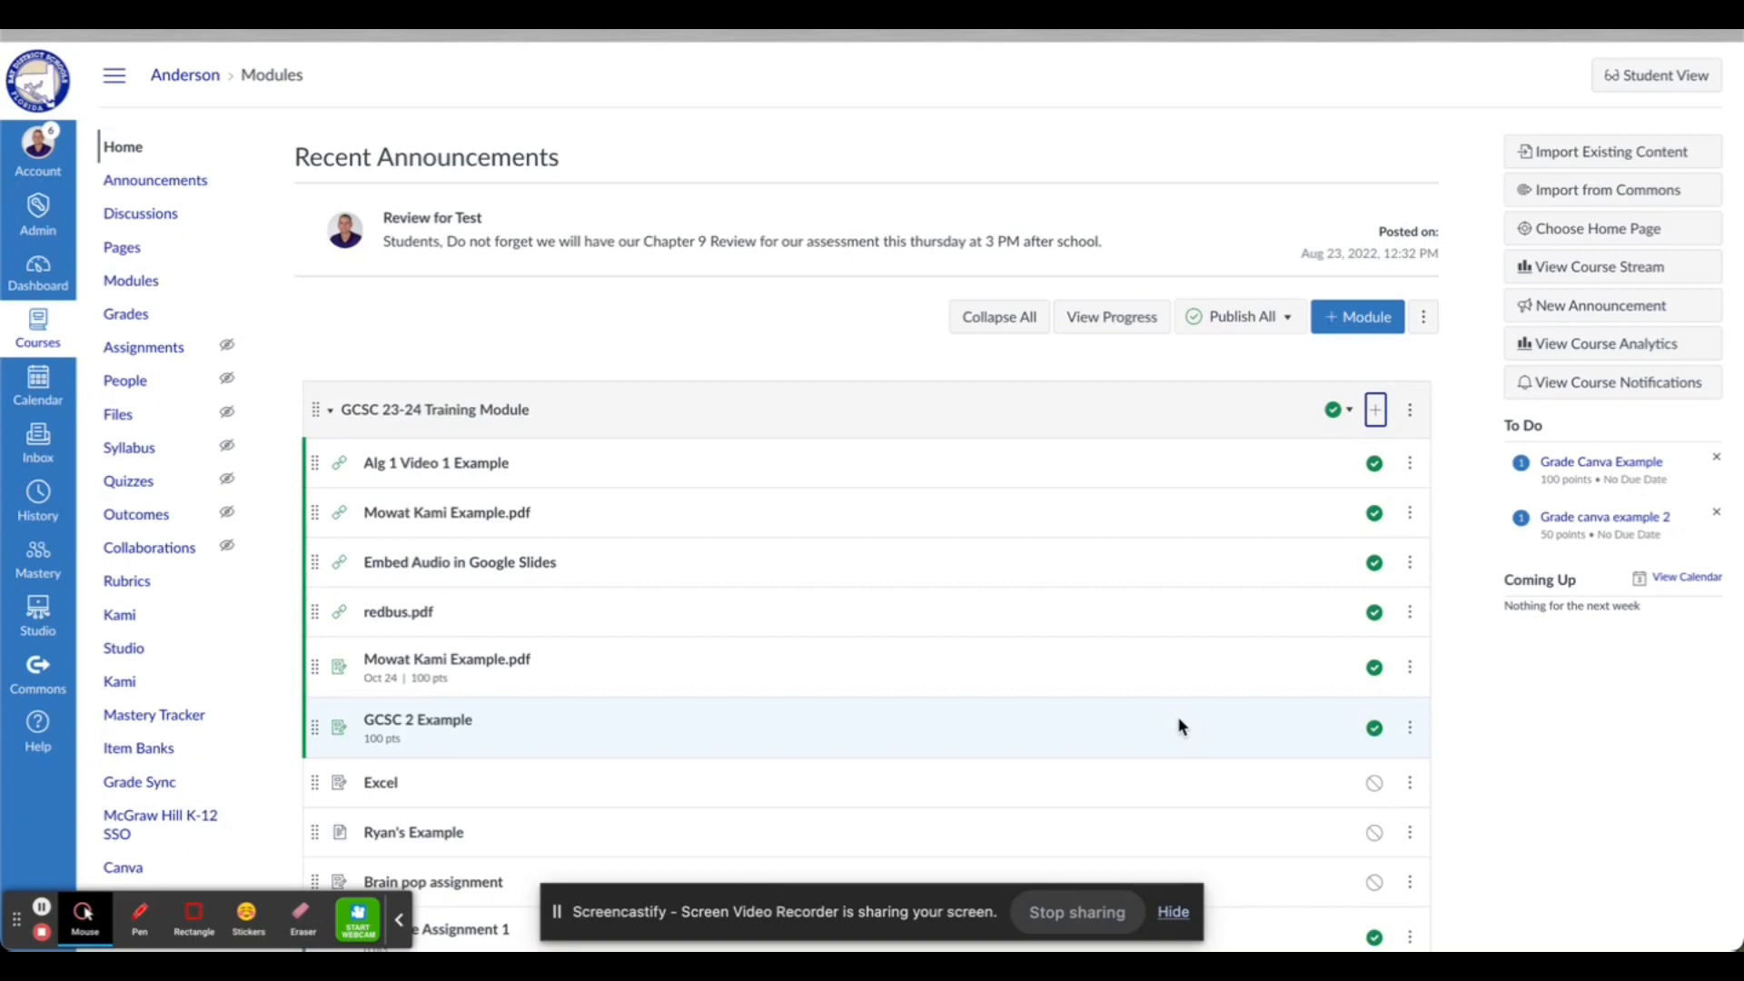
Open the new Lesson 1 Unit 2 module item, review its video playback settings, and return to the course's Modules page
{"action": "scroll", "coordinate": [1181, 727], "scroll_direction": "down", "scroll_amount": 13}
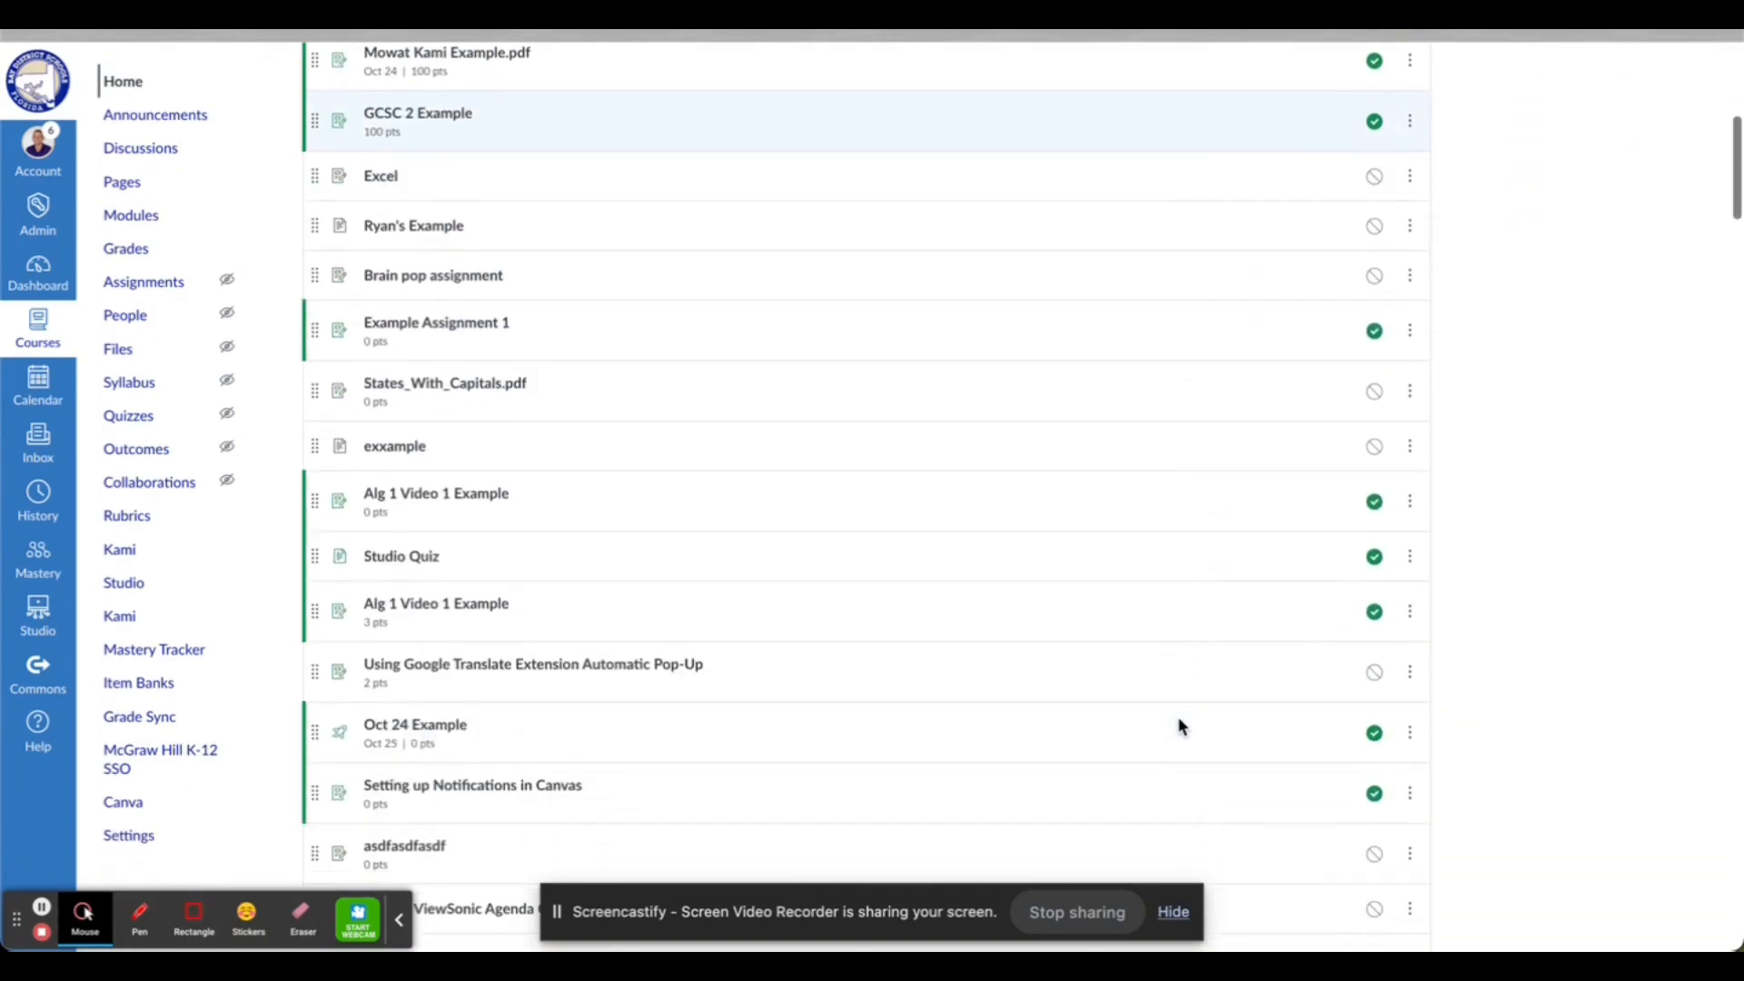
{"action": "scroll", "coordinate": [1181, 727], "scroll_direction": "down", "scroll_amount": 4}
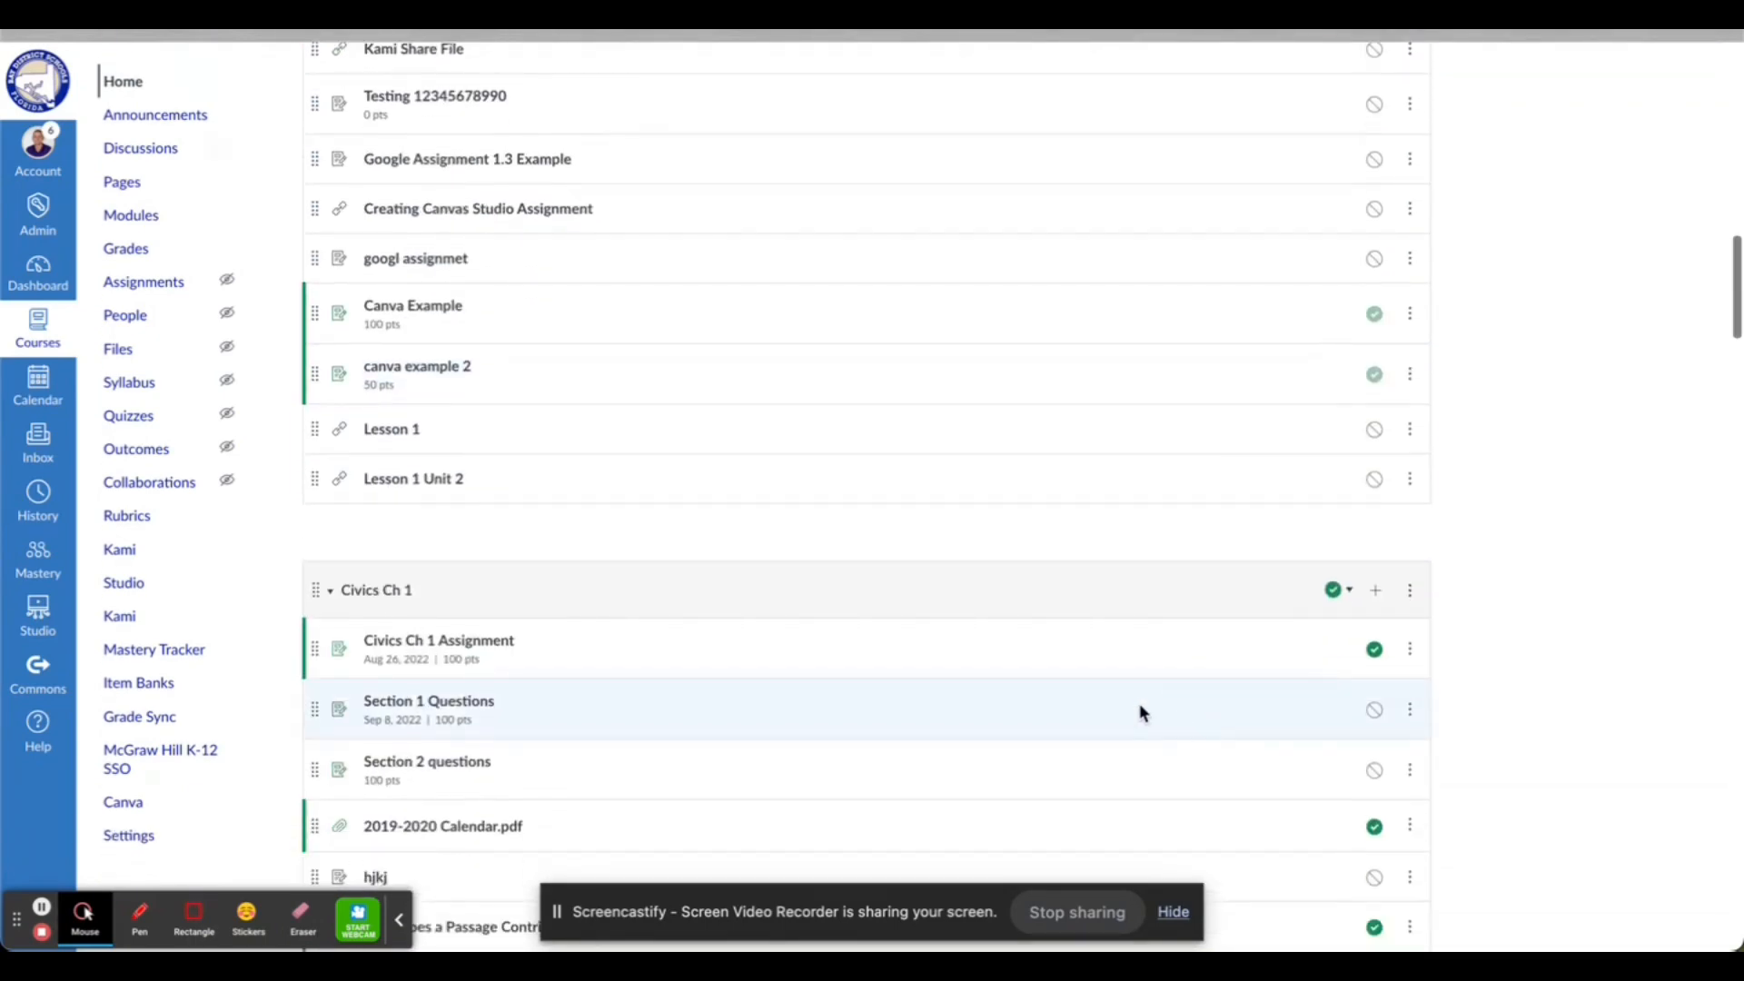
{"action": "left_click", "coordinate": [428, 484]}
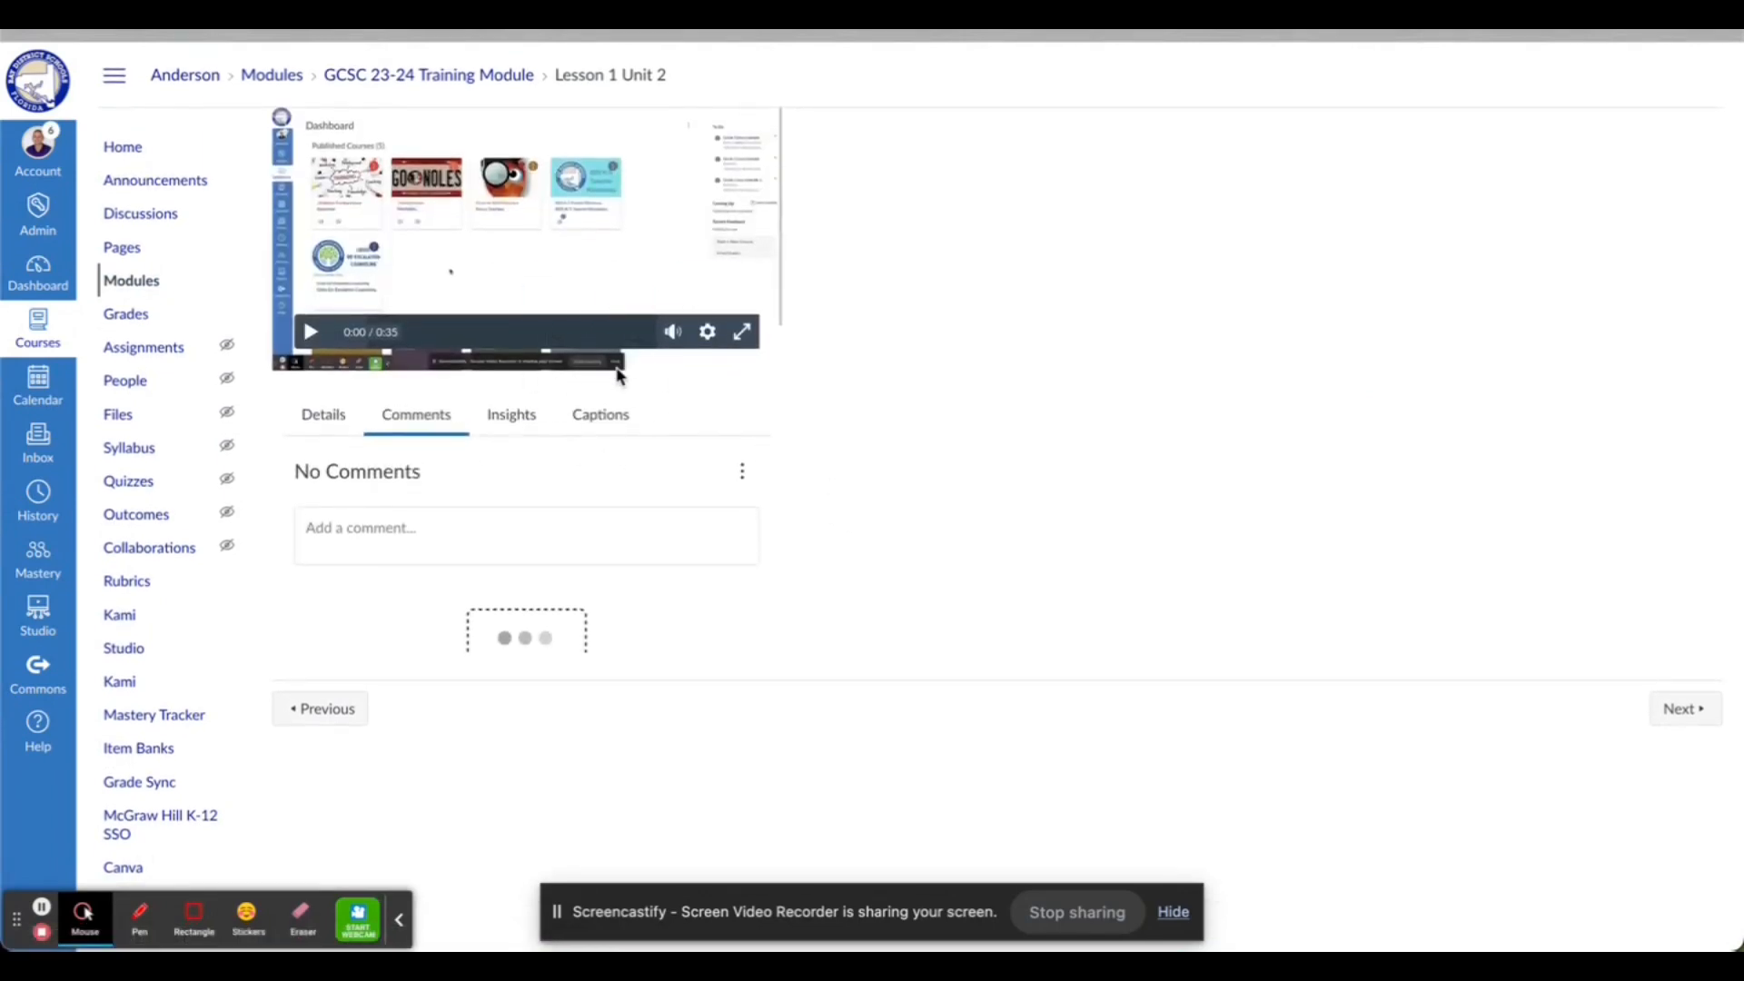
{"action": "left_click", "coordinate": [705, 338]}
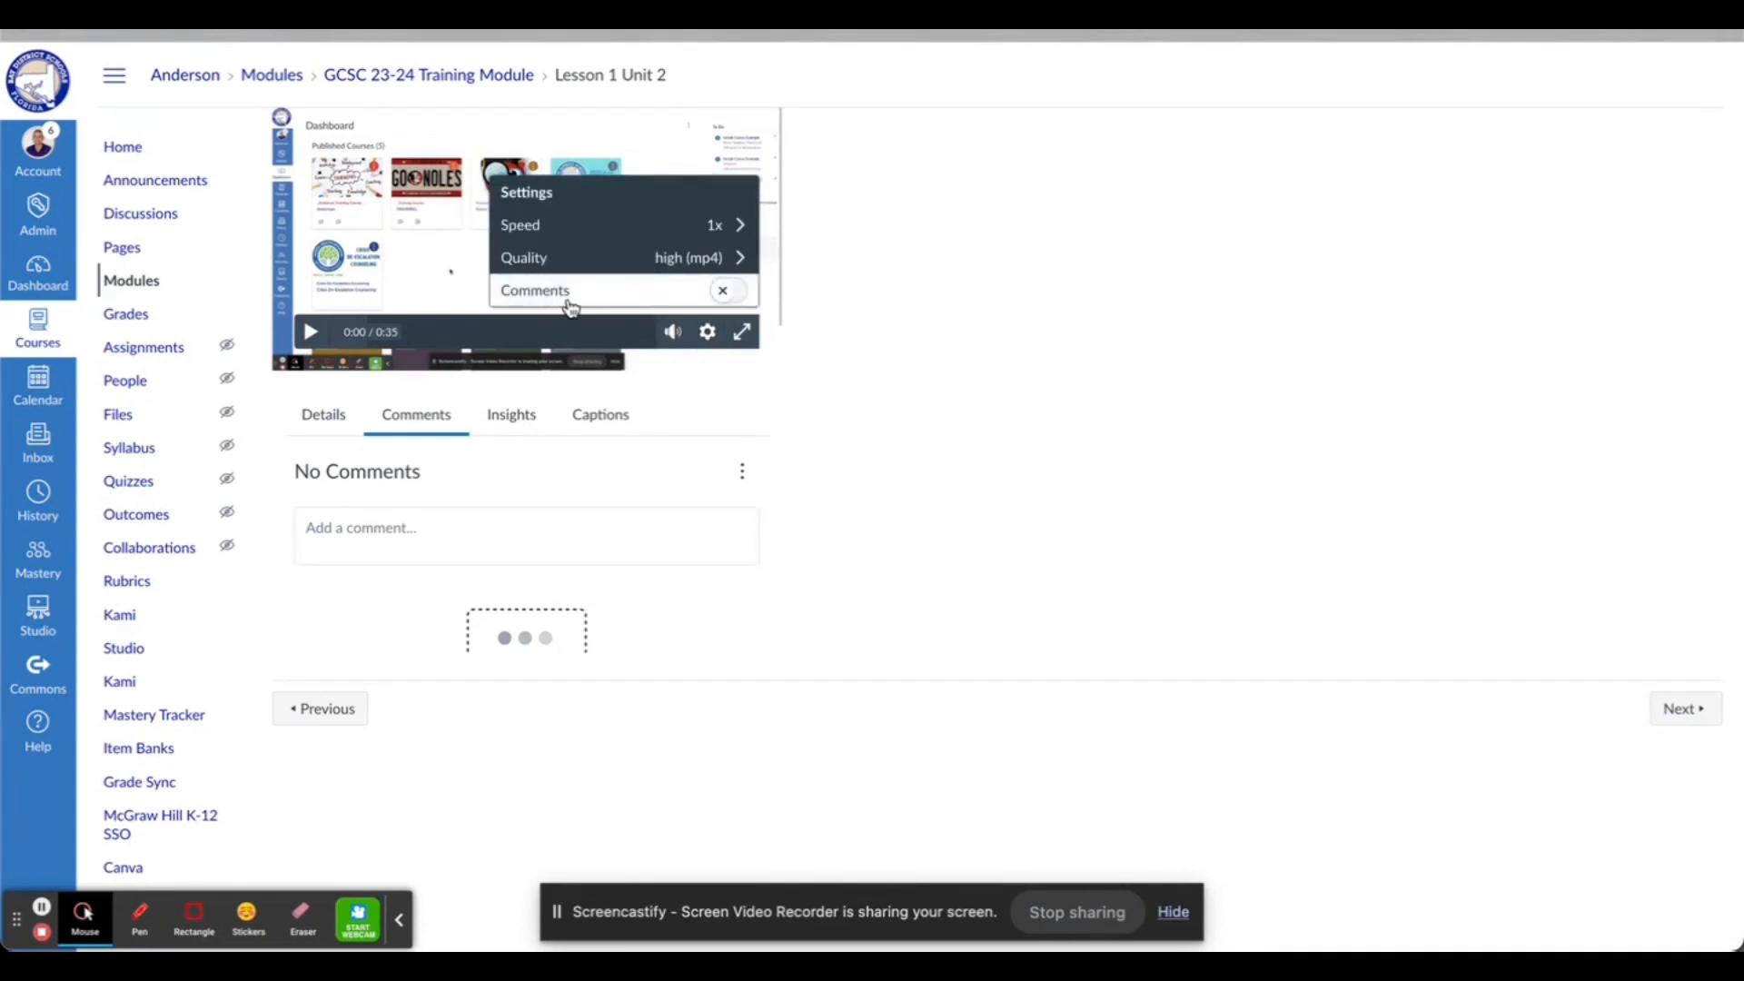
{"action": "left_click", "coordinate": [877, 480]}
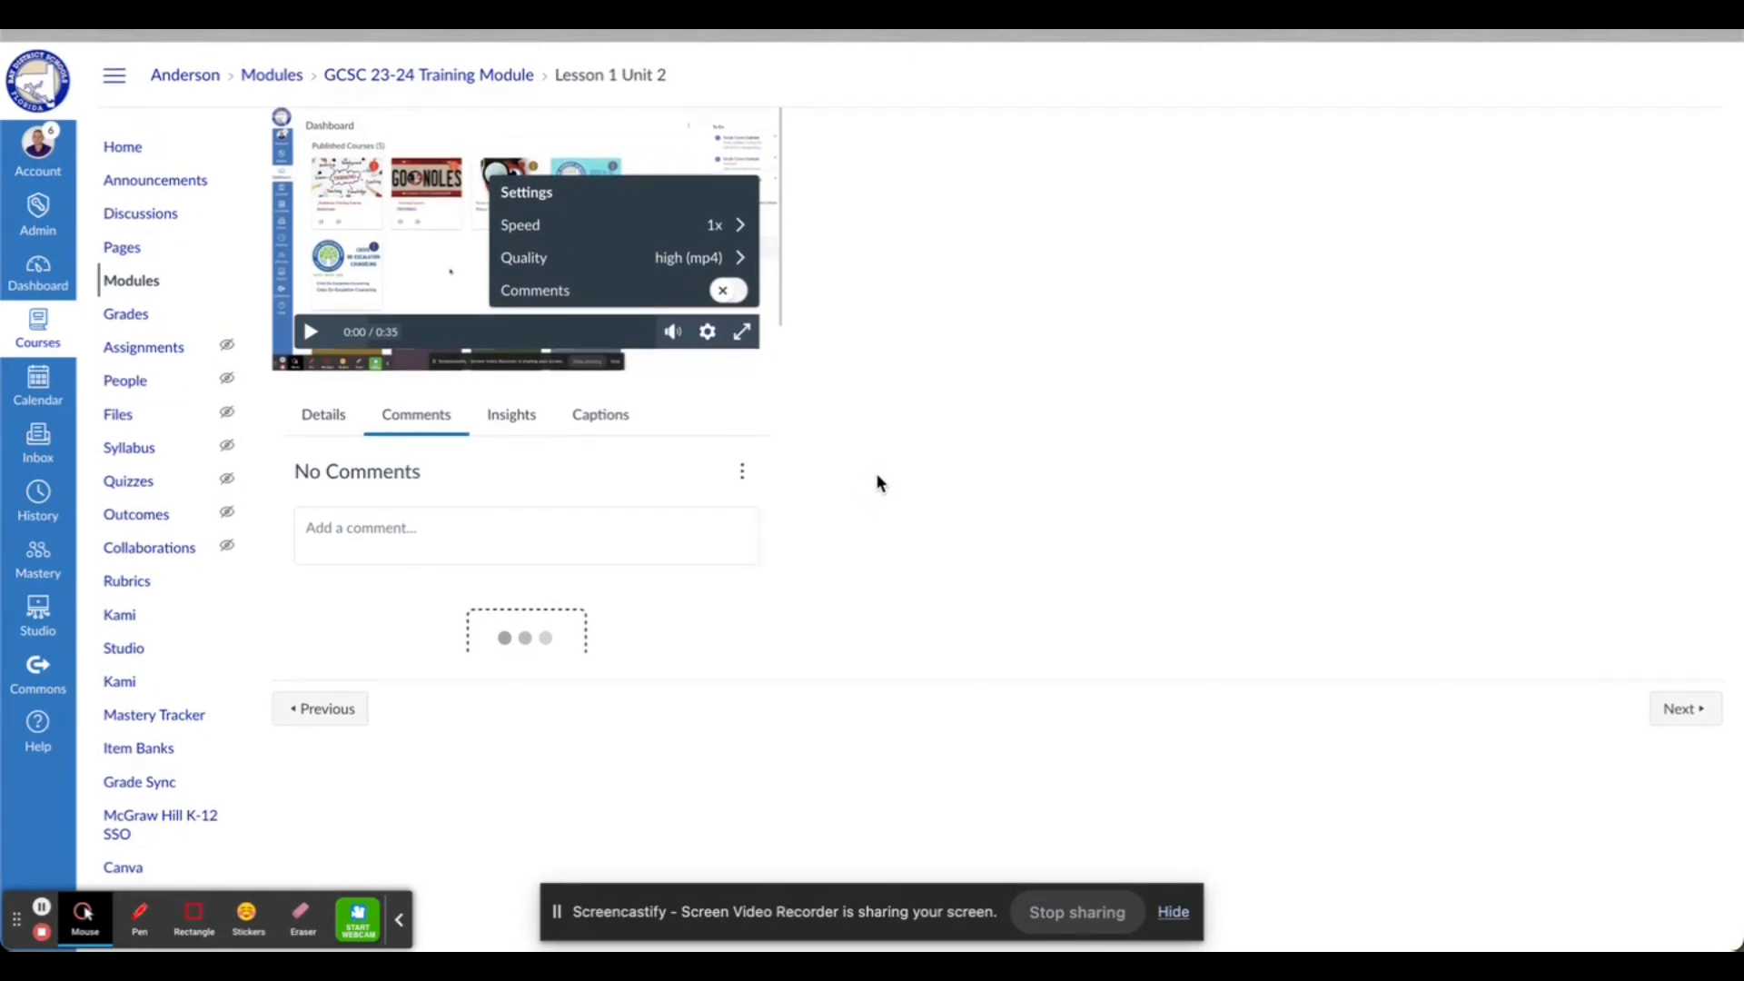
{"action": "left_click", "coordinate": [152, 295]}
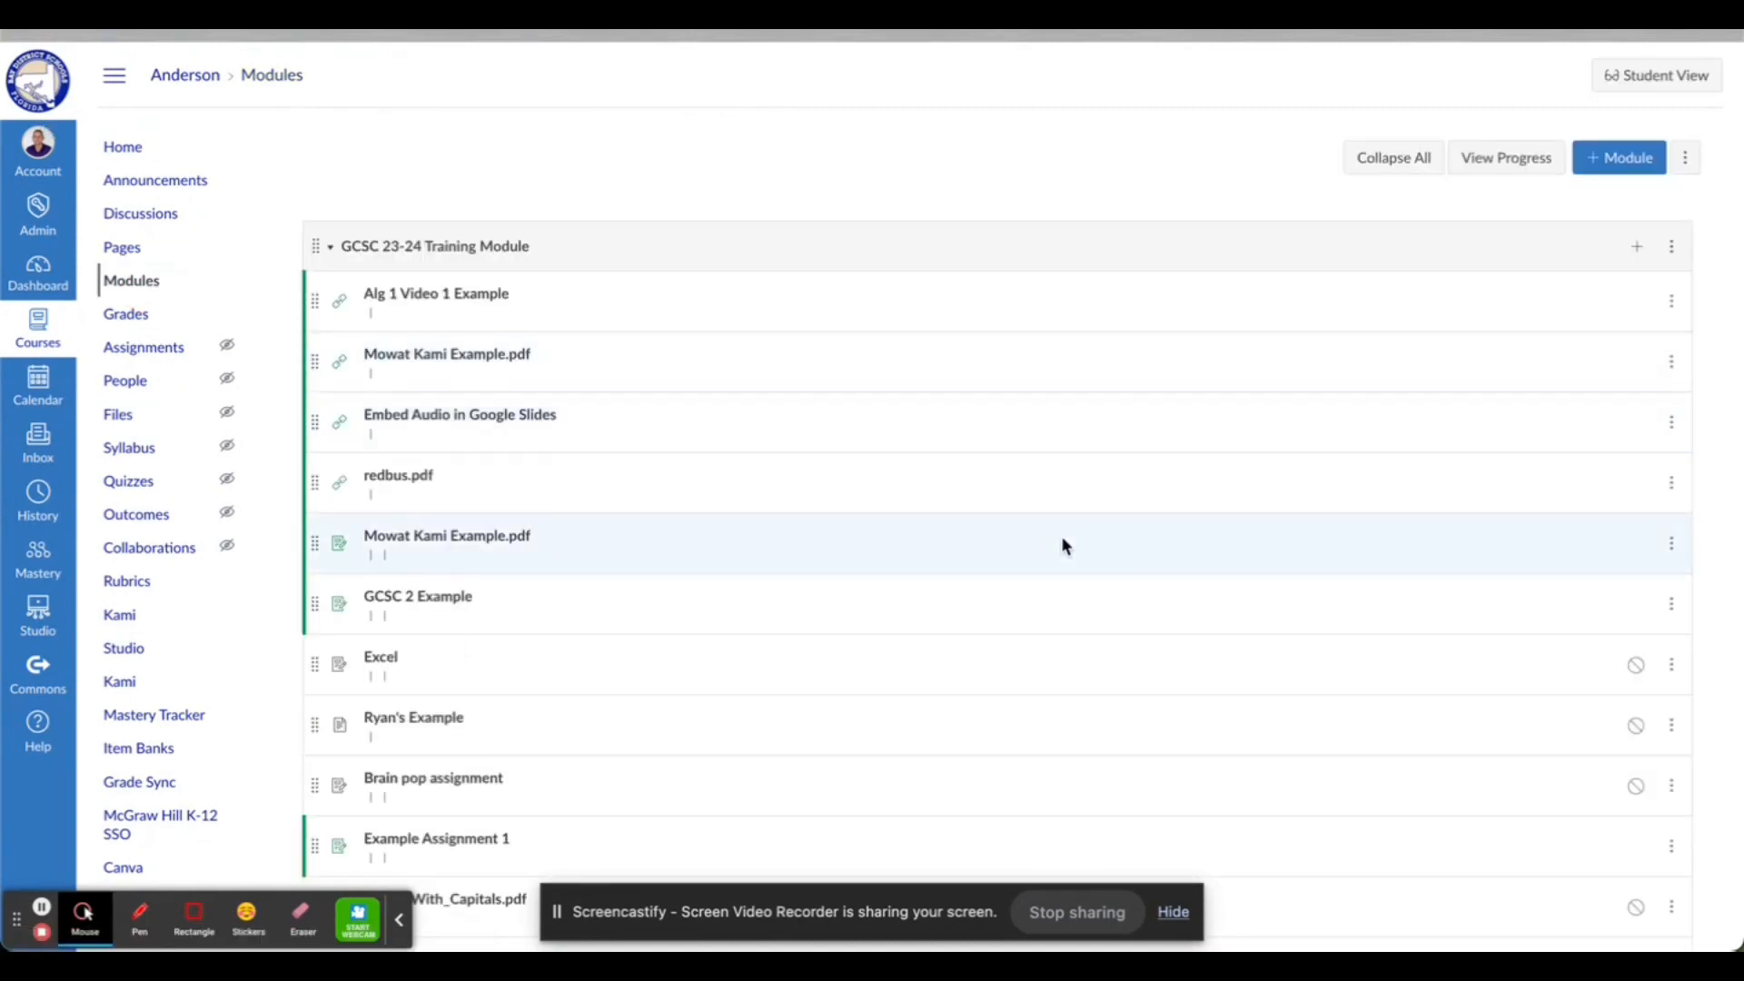
{"action": "left_click", "coordinate": [1640, 252]}
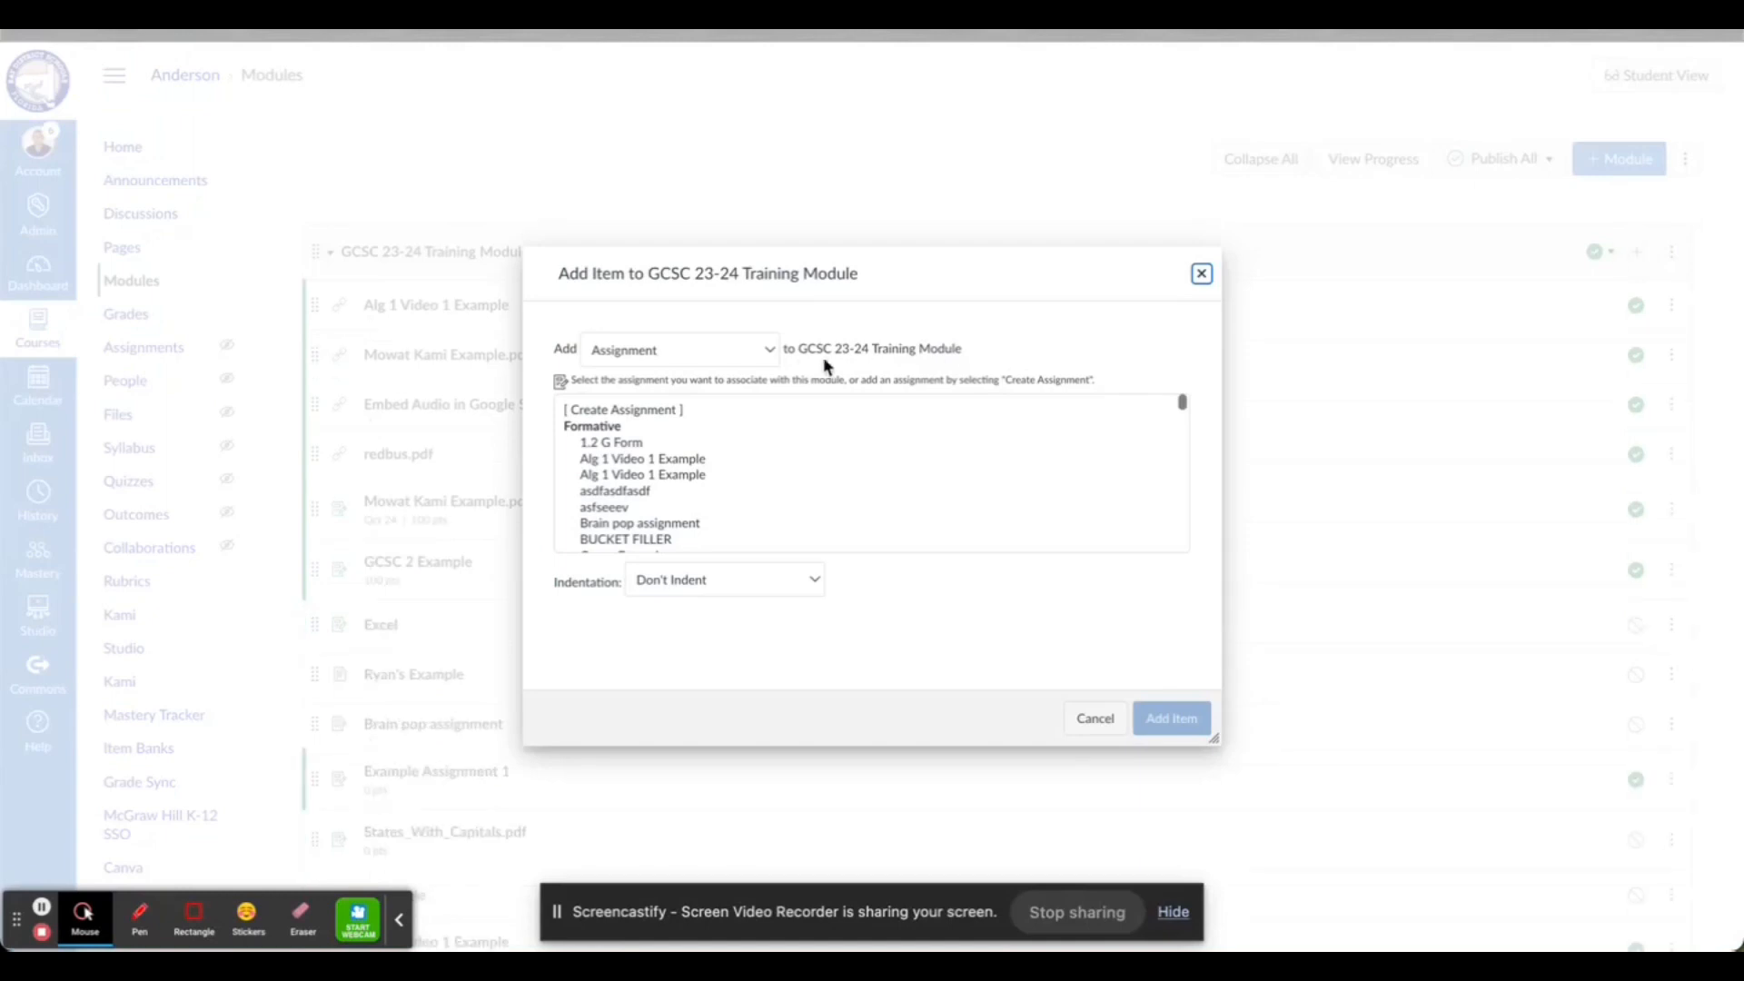
{"action": "left_click", "coordinate": [770, 353]}
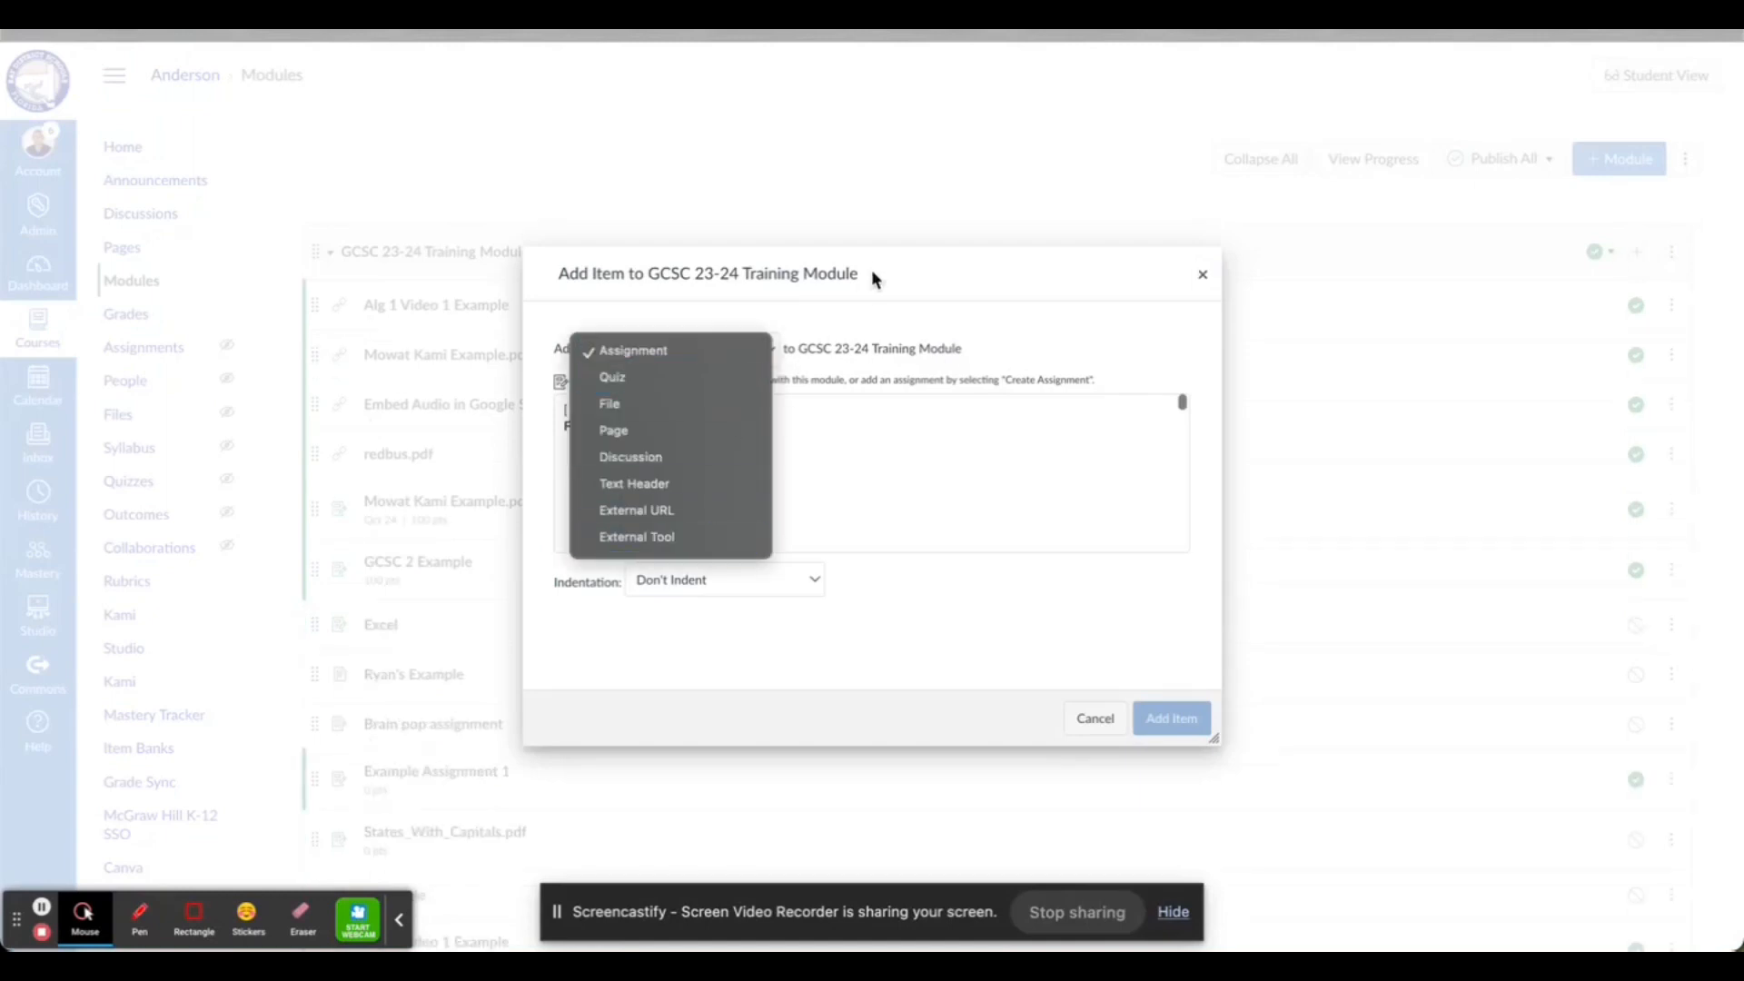
{"action": "left_click", "coordinate": [946, 311]}
{"action": "left_click", "coordinate": [1094, 718]}
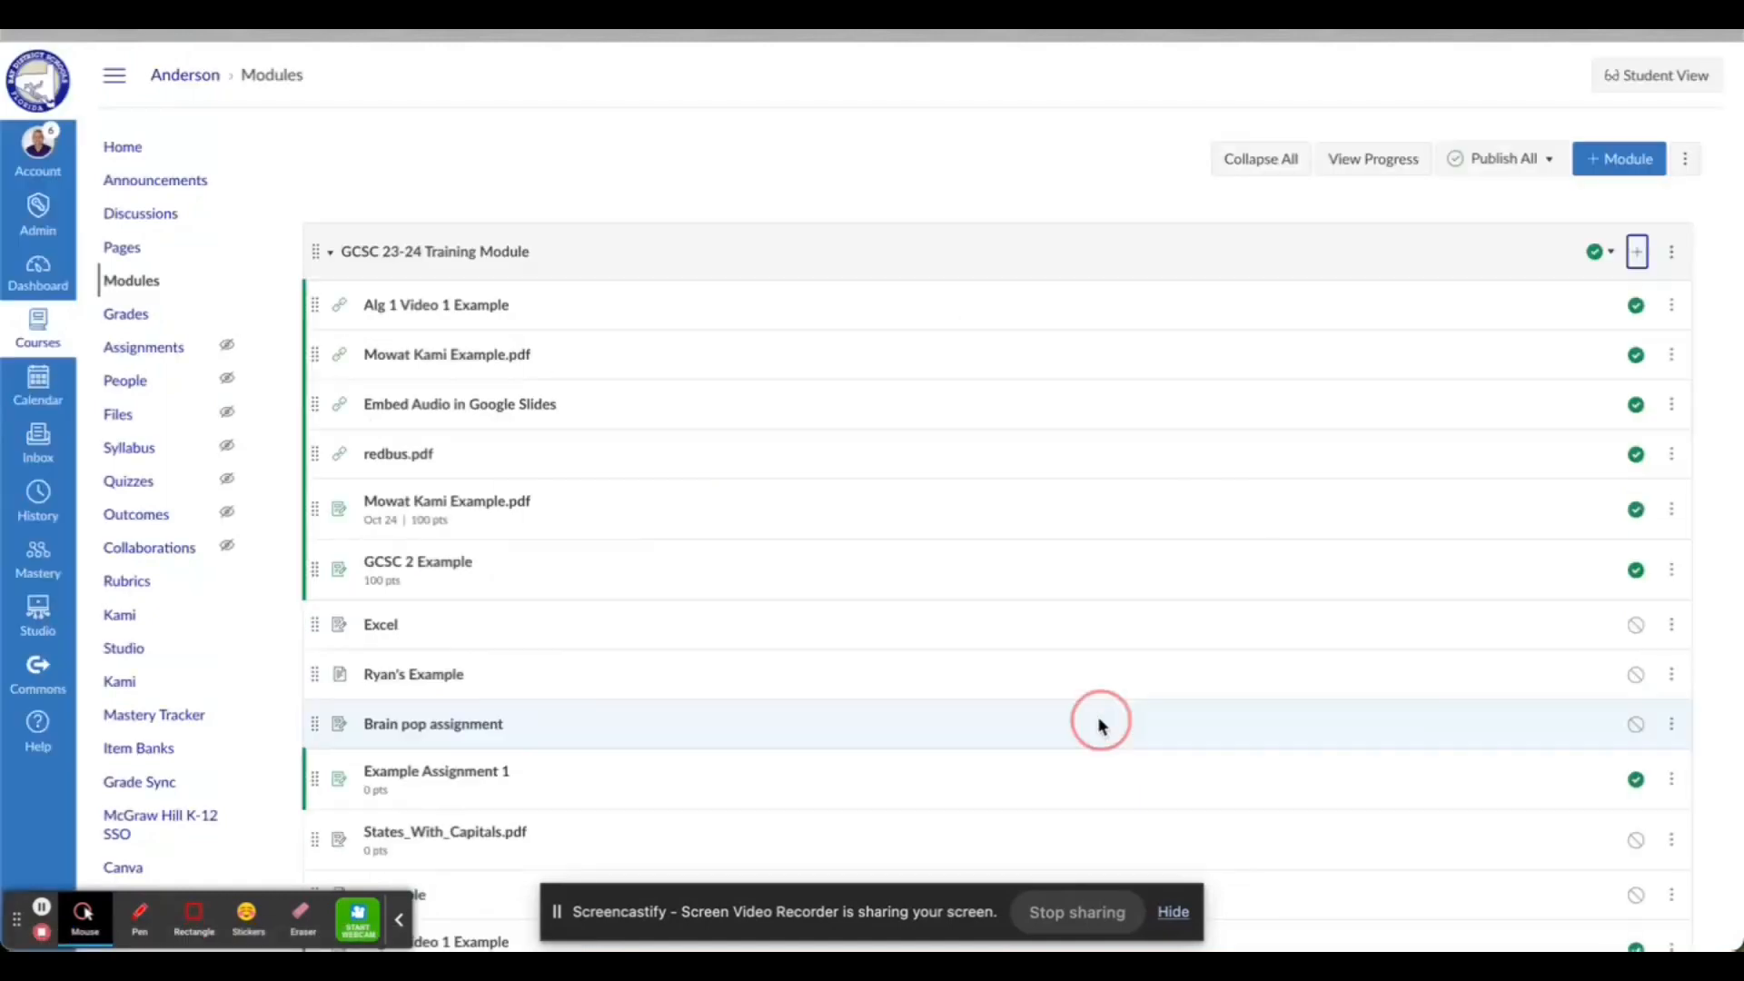
Publish the Lesson 1 Unit 2 item and move it up between Canva Example and canva example 2 in the training module
{"action": "scroll", "coordinate": [1097, 716], "scroll_direction": "down", "scroll_amount": 10}
{"action": "scroll", "coordinate": [1052, 604], "scroll_direction": "down", "scroll_amount": 5}
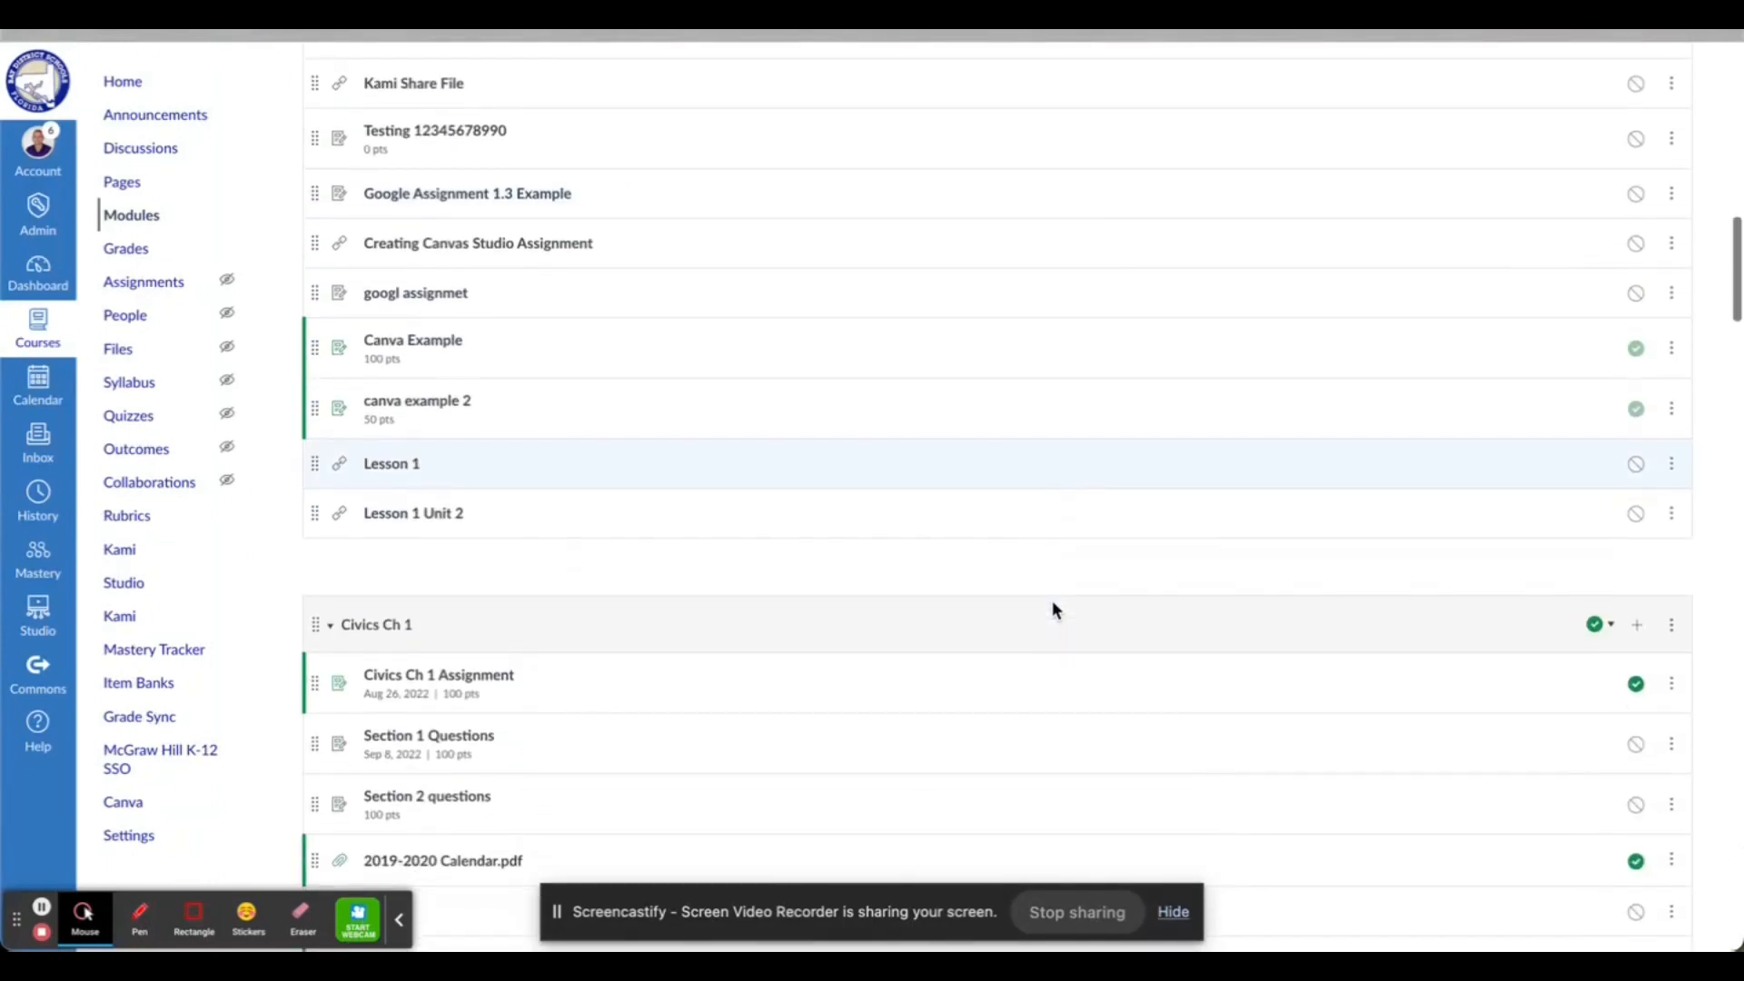
{"action": "left_click", "coordinate": [1636, 514]}
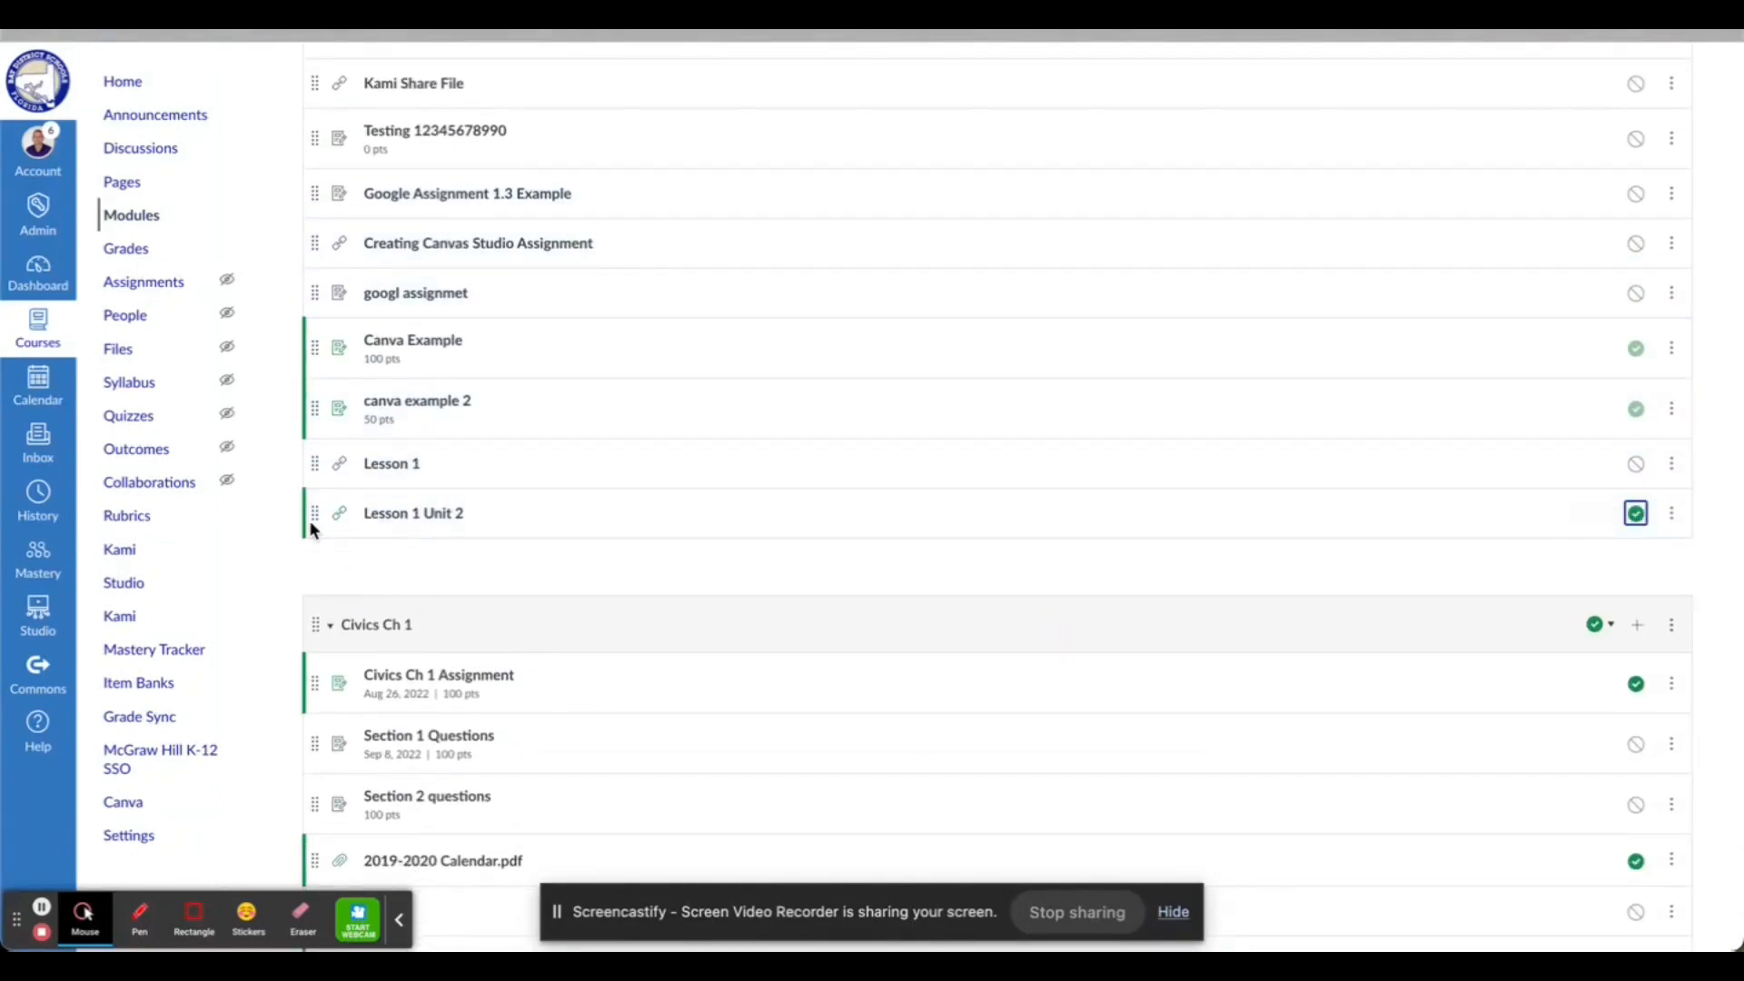
{"action": "left_click_drag", "start_coordinate": [315, 514], "coordinate": [327, 394]}
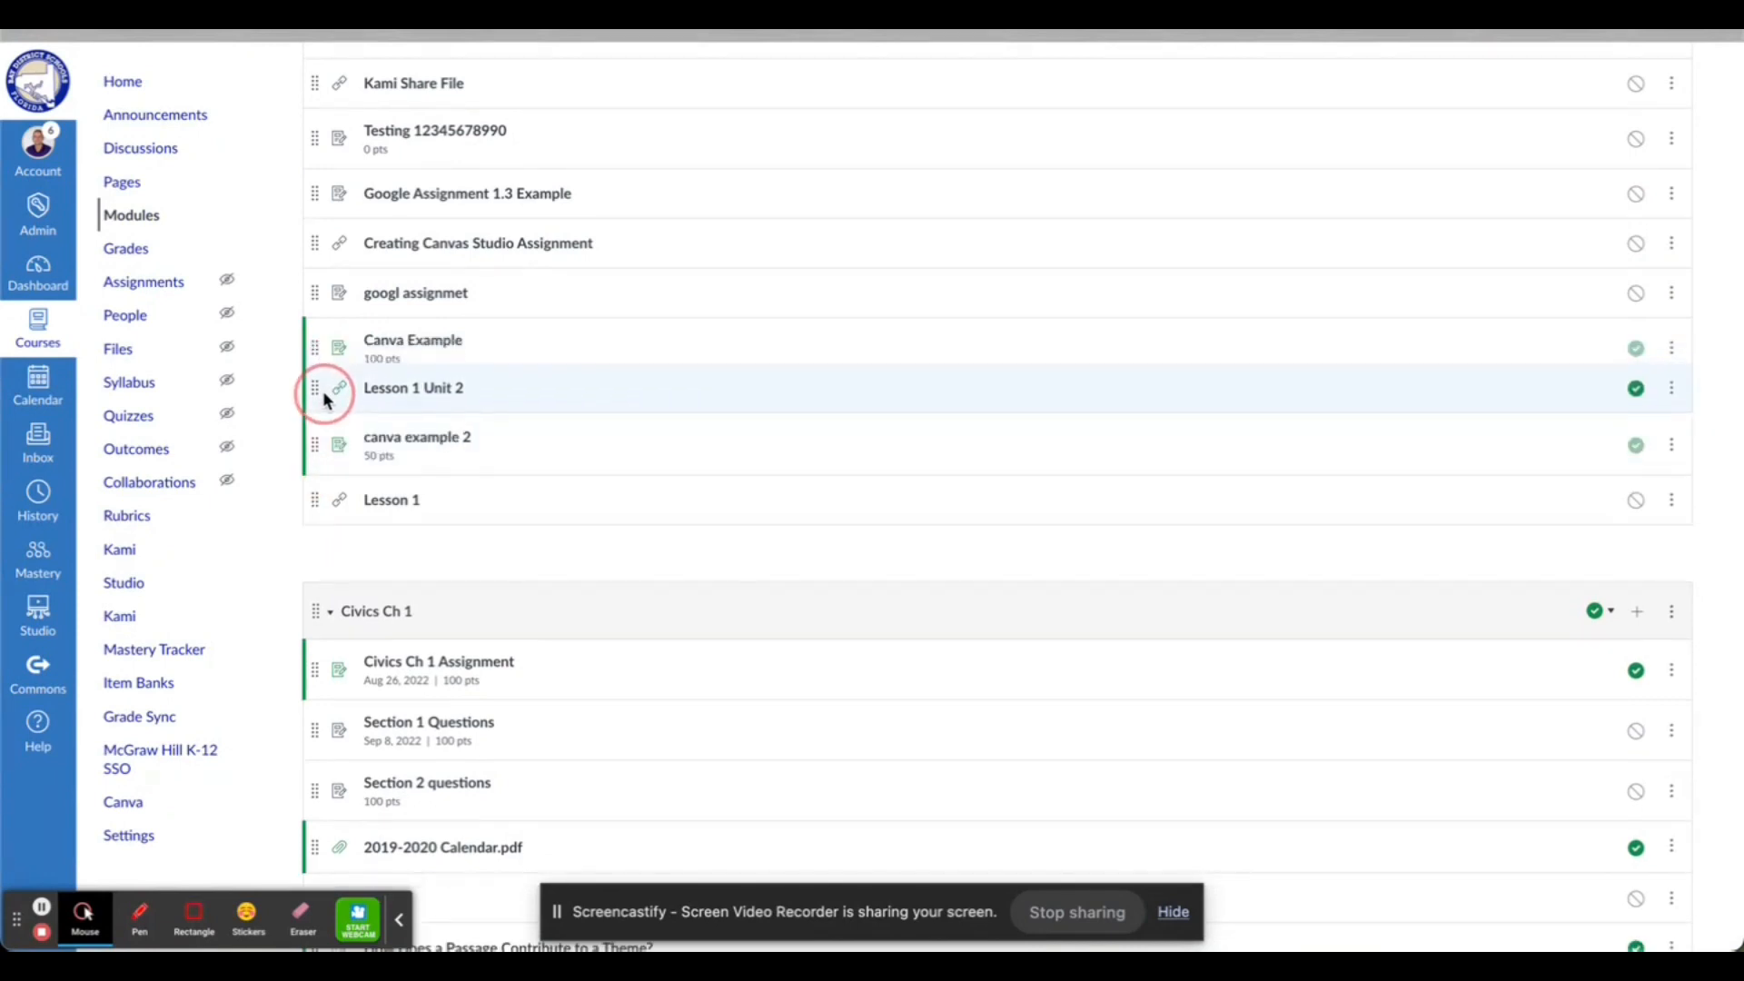